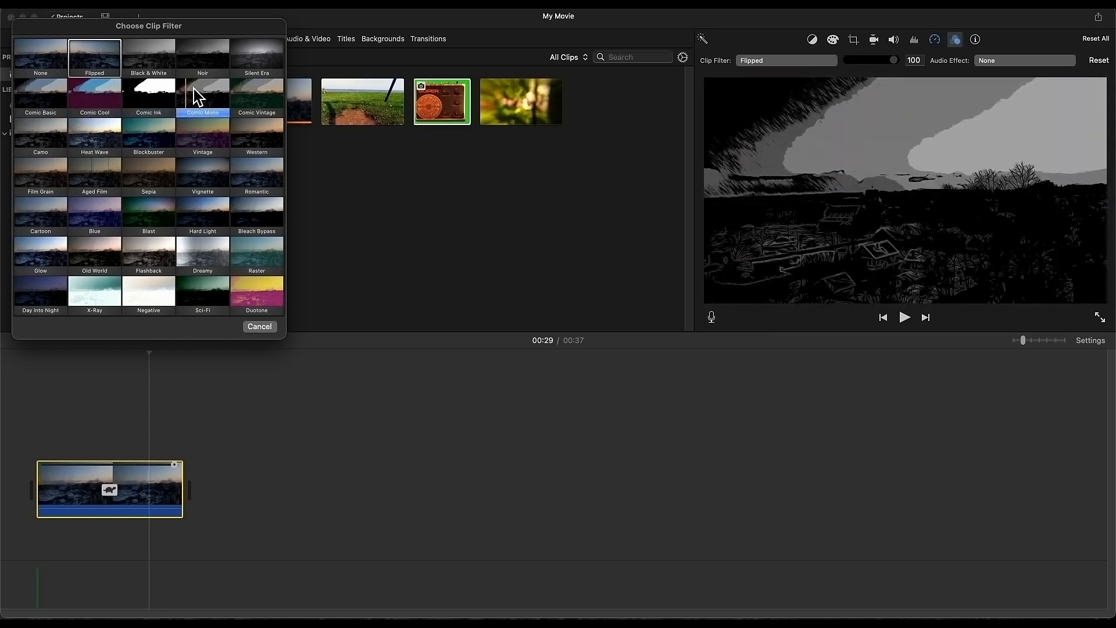
Apply the X-Ray clip filter to the timeline clip and darken its midtones and highlights with color correction
left_click(194, 93)
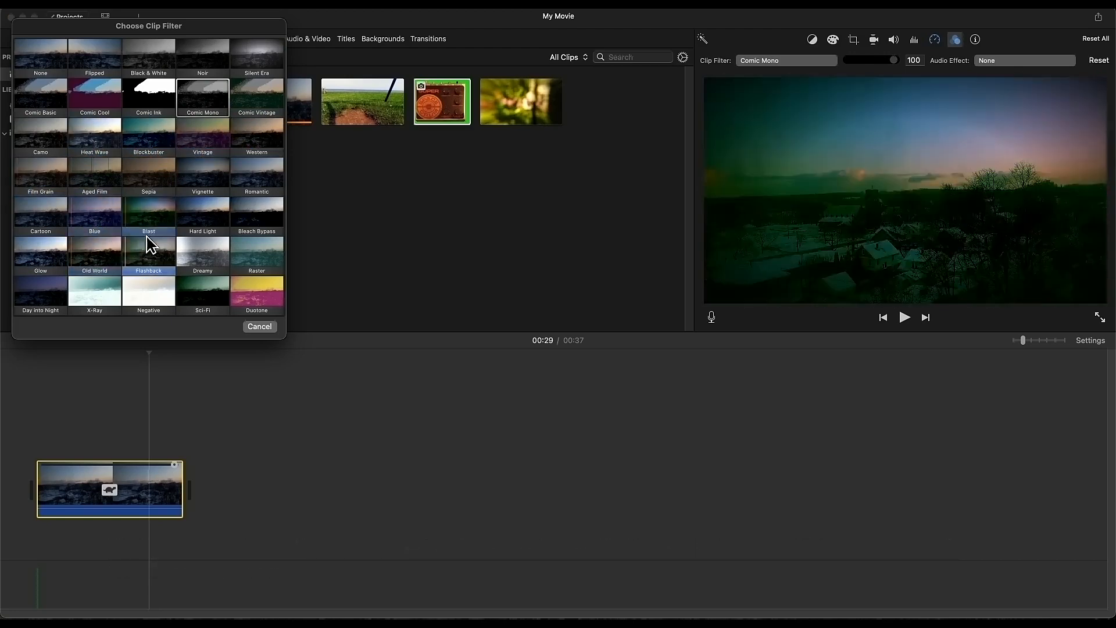
left_click(97, 300)
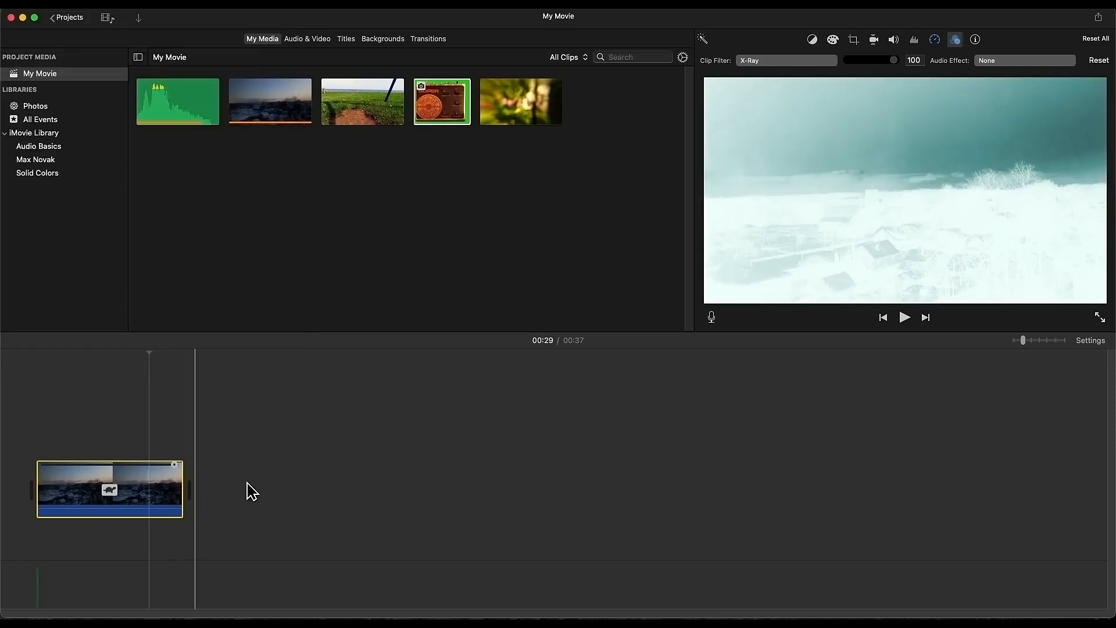
left_click(833, 40)
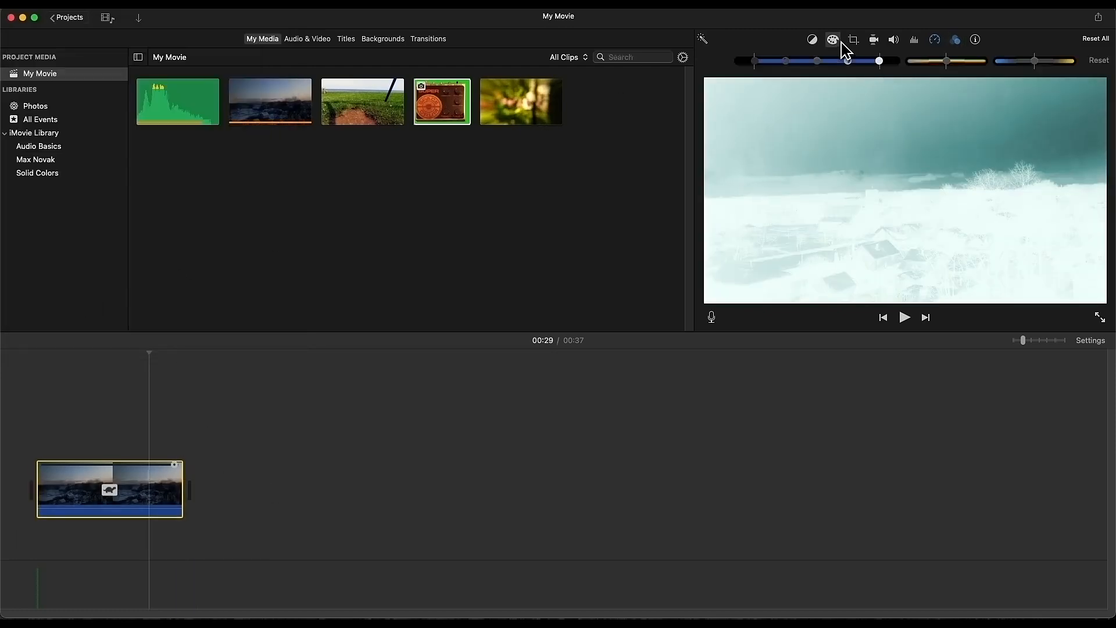
left_click_drag(817, 65, 791, 65)
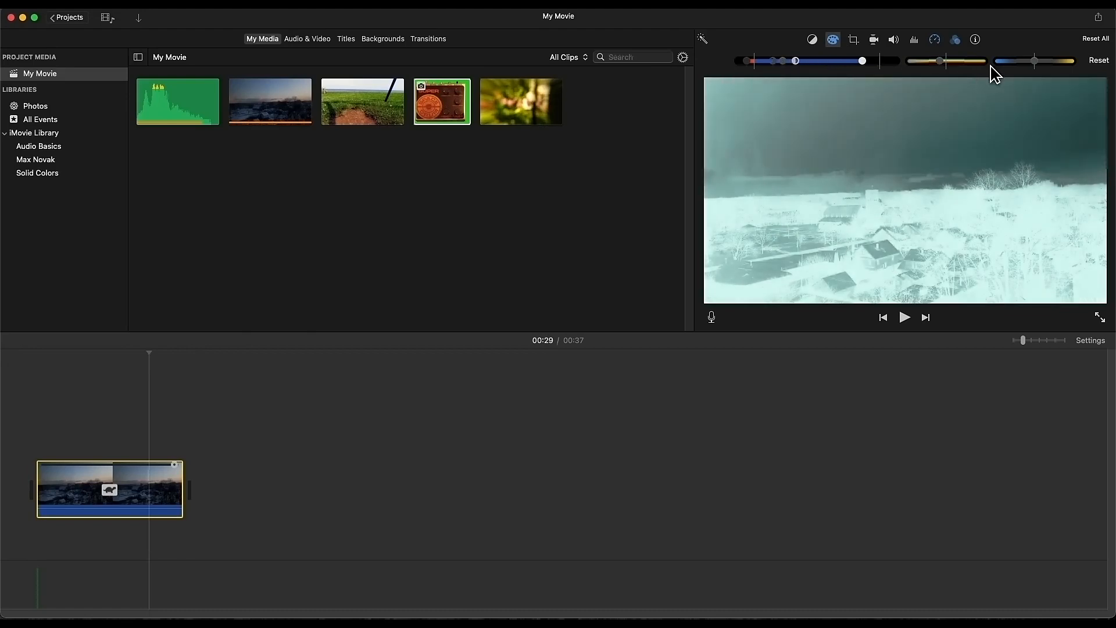
Place a copy of the clip above the base clip as an overlay and reset its clip filter to None
left_click_drag(140, 508, 142, 445)
left_click(1098, 61)
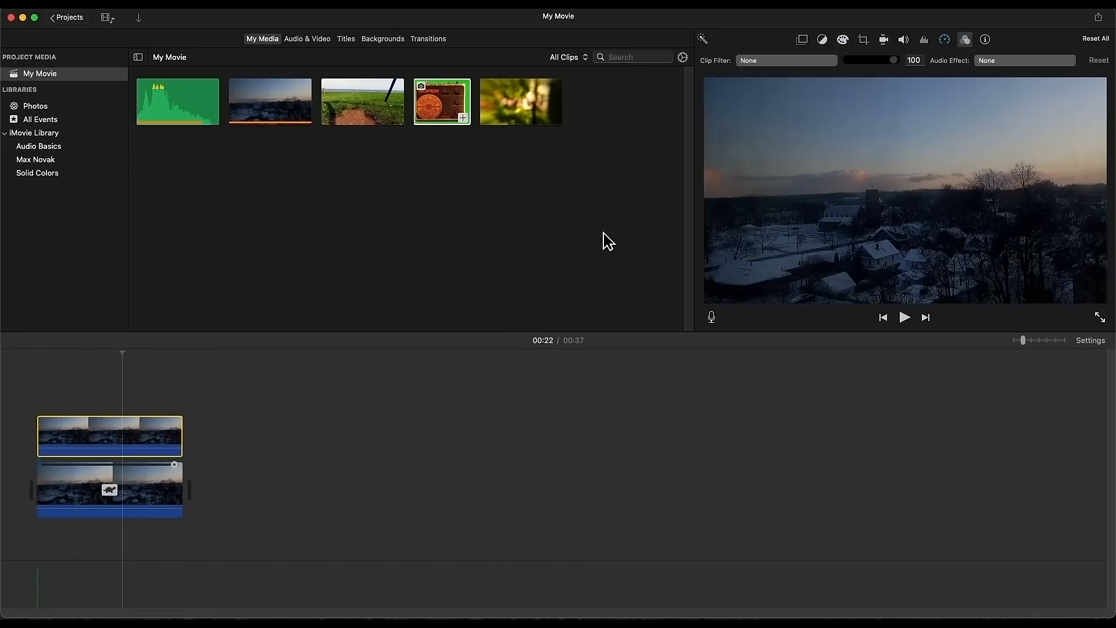
Try the Green/Blue Screen, Split Screen and Picture in Picture modes on the overlay clip and return it to Cutaway
left_click(803, 40)
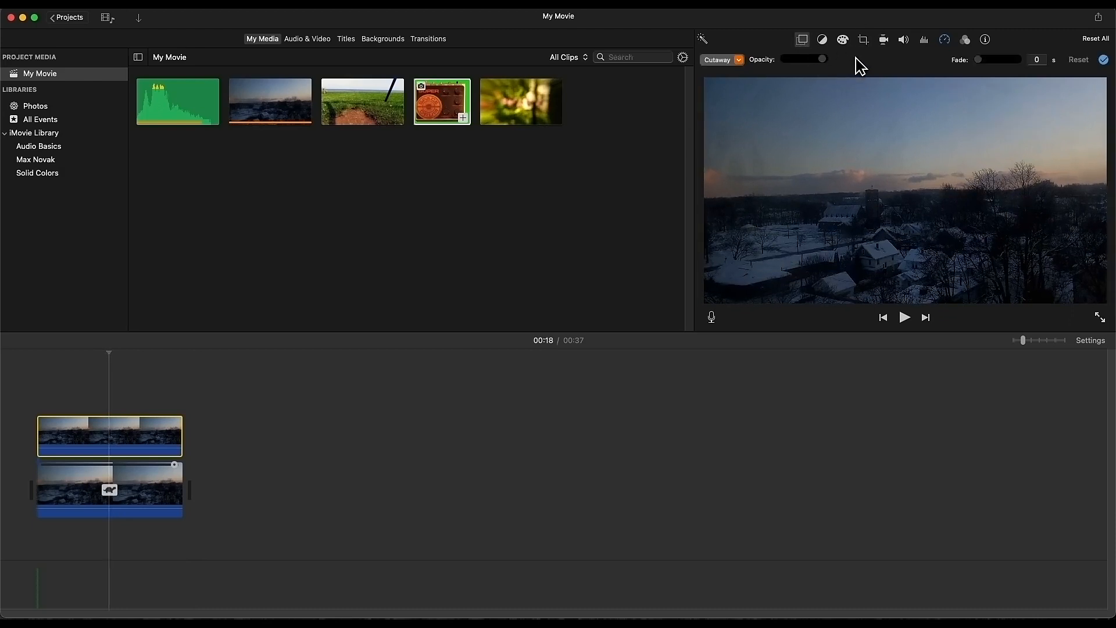
left_click(738, 60)
left_click(734, 88)
left_click(739, 61)
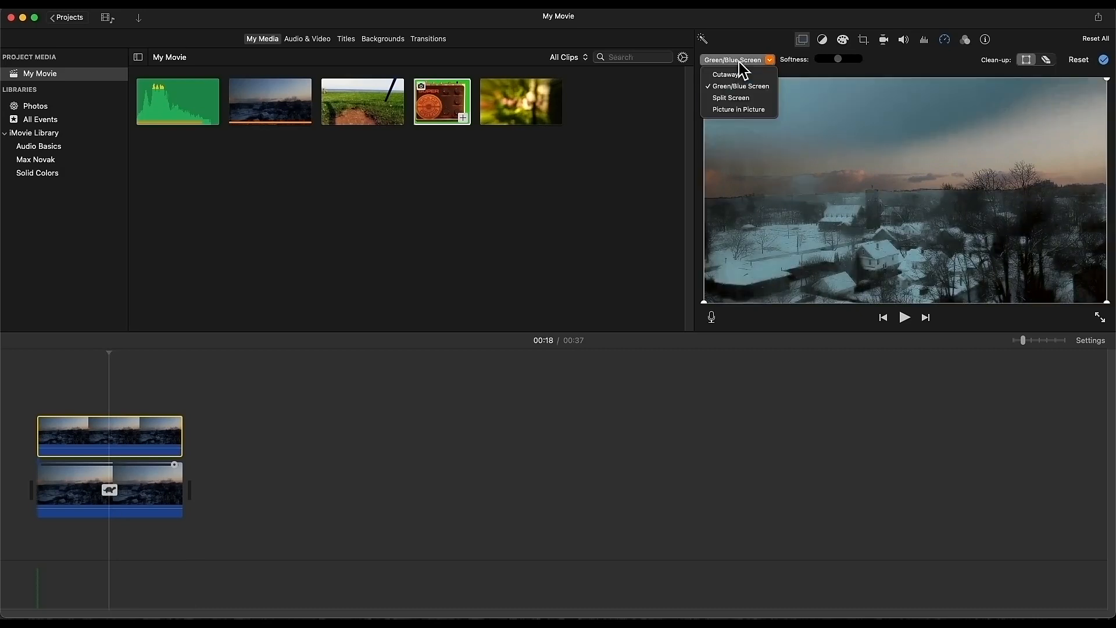
left_click(743, 98)
left_click(734, 60)
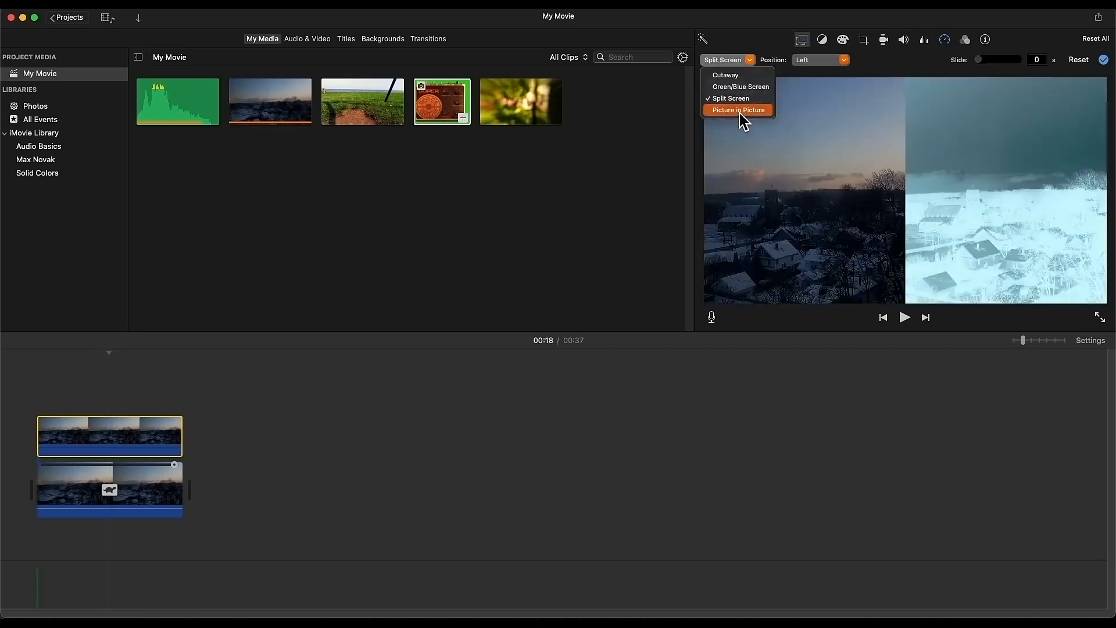
left_click(739, 110)
left_click(734, 60)
left_click(747, 75)
Lower the cutaway overlay's opacity to fully transparent and raise it to a partly transparent blend with the base clip
left_click_drag(823, 64, 775, 67)
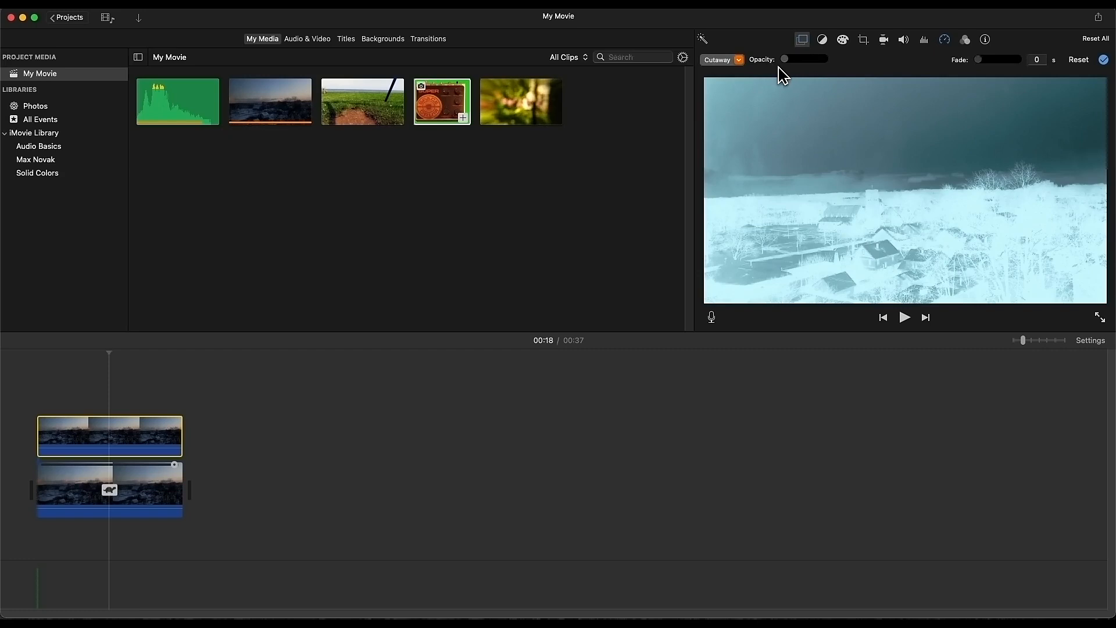
left_click_drag(786, 68, 797, 65)
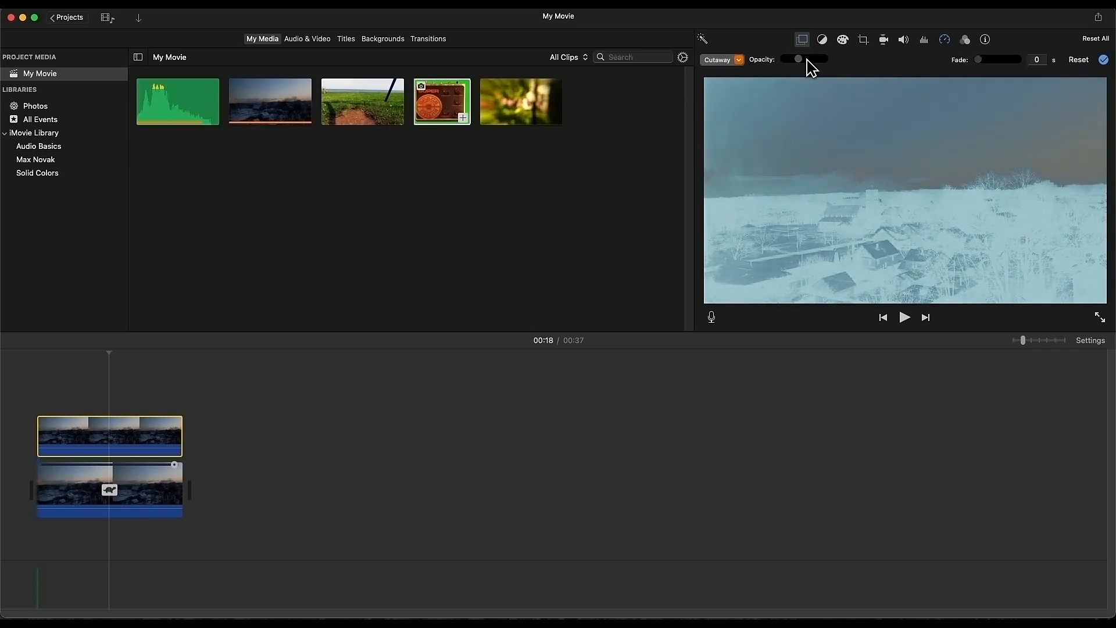
left_click_drag(811, 68, 820, 68)
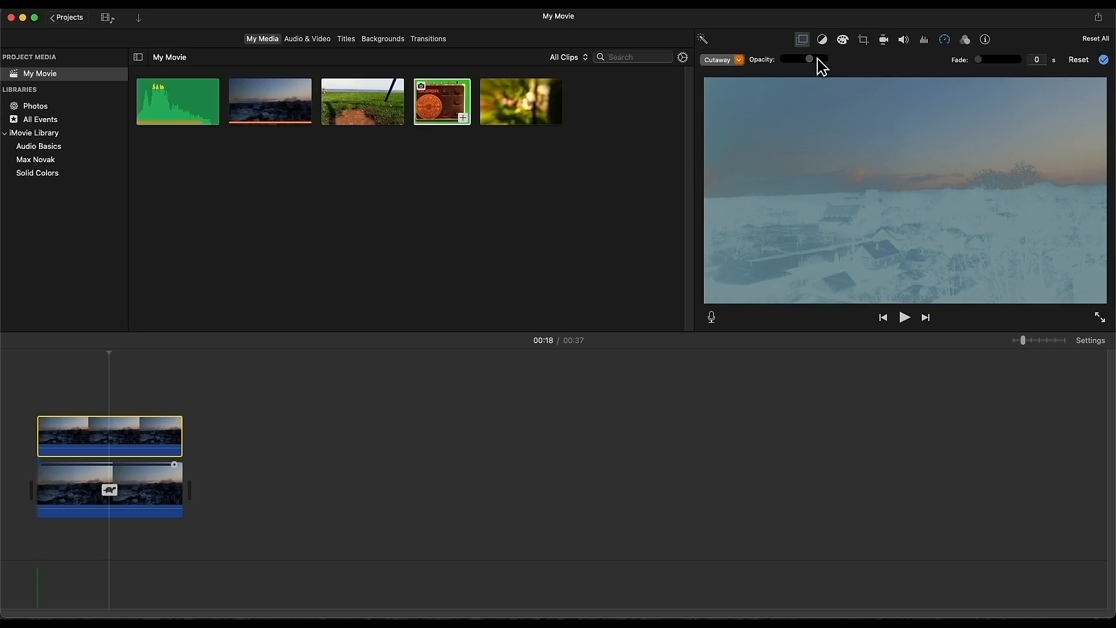
Set the overlay to Green/Blue Screen, crop its lower-left corner upward and restore it to the full frame
left_click(737, 60)
left_click(750, 90)
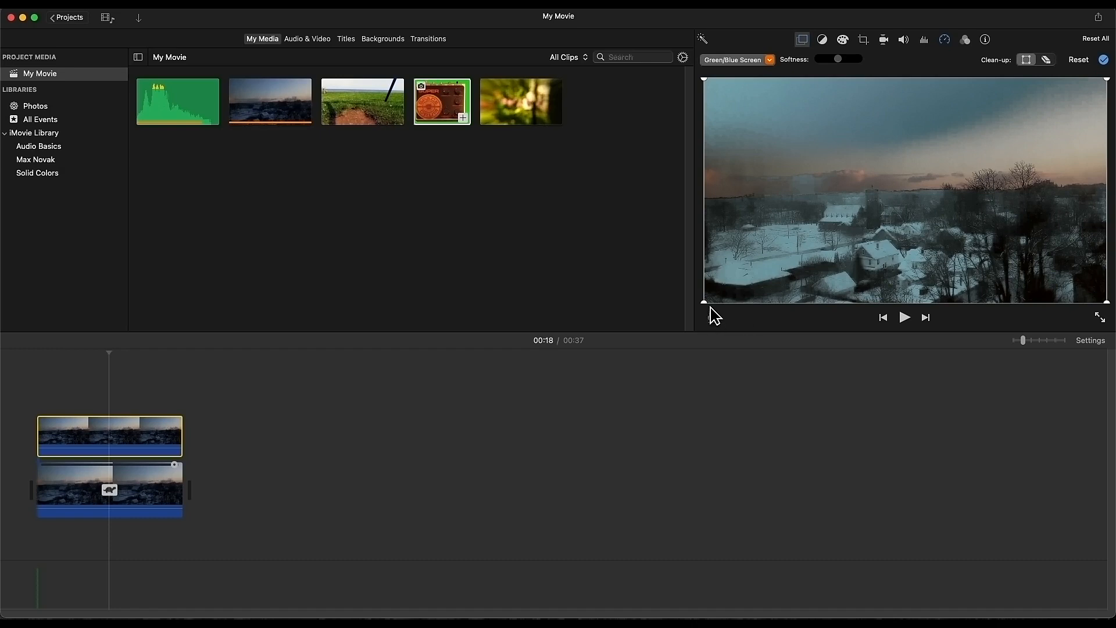
left_click_drag(709, 307, 668, 204)
left_click_drag(1106, 302, 1113, 351)
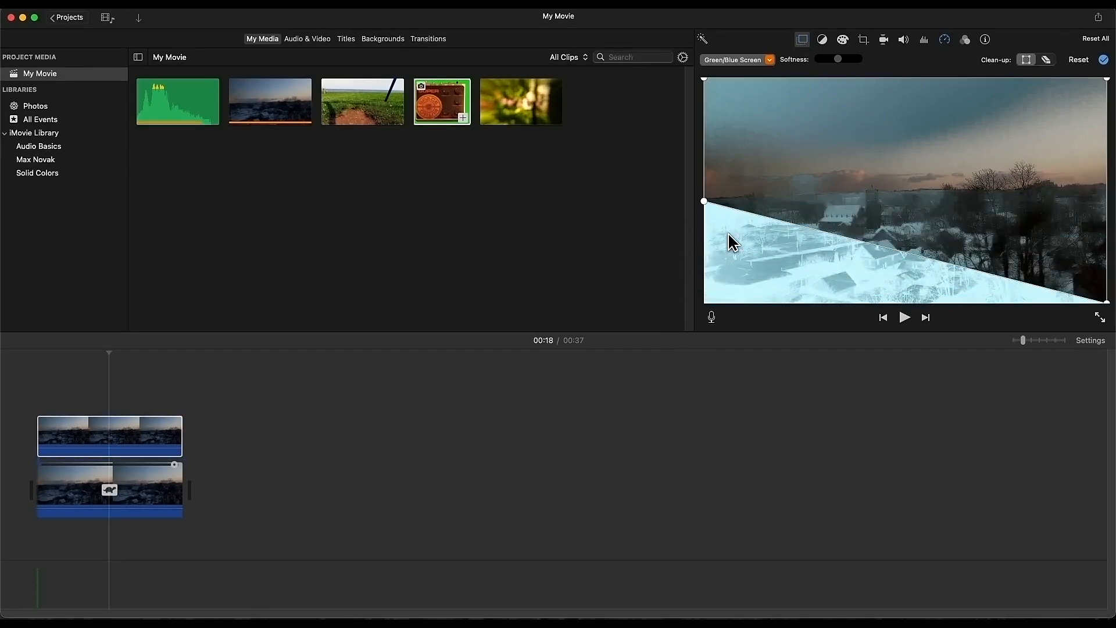
left_click_drag(706, 204, 692, 339)
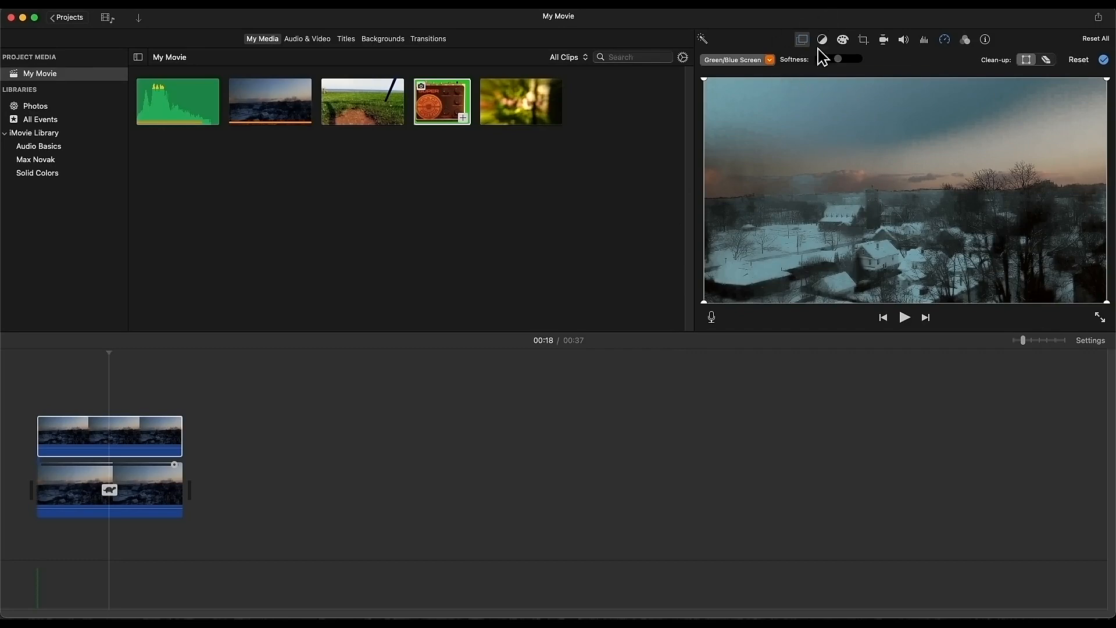
Delete the overlay clip and undo the deletion
left_click(82, 420)
key("Delete")
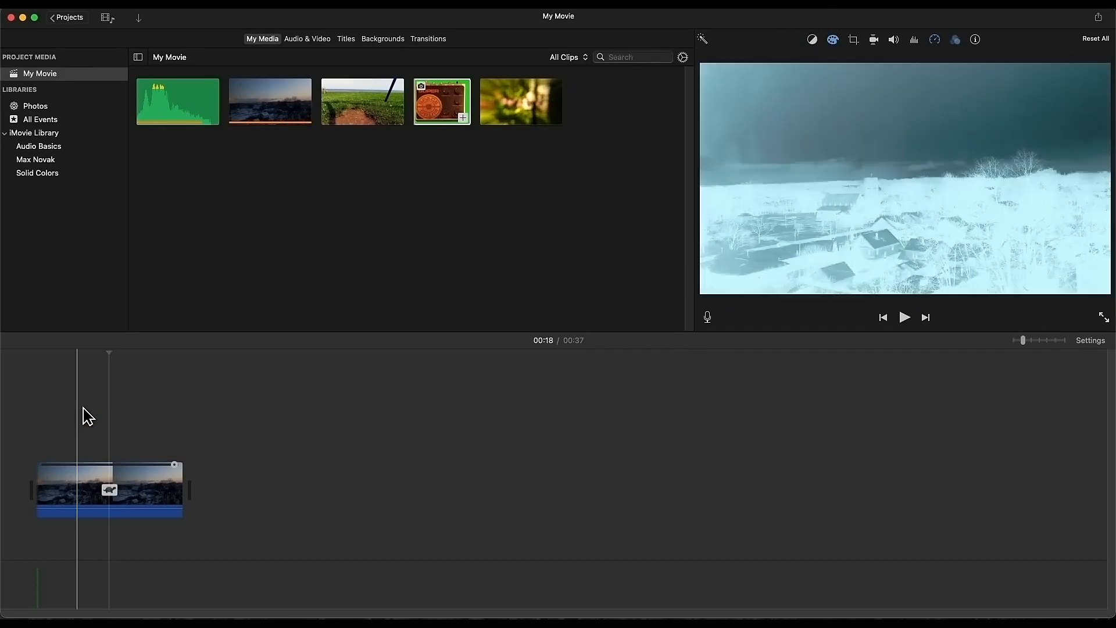
key("super+z")
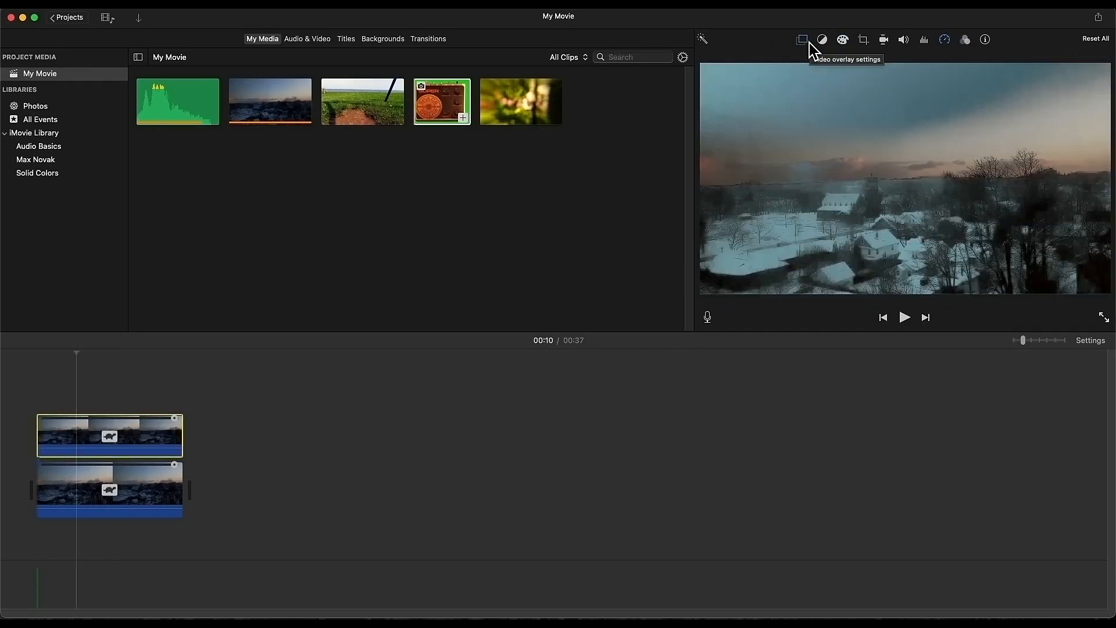
Set the overlay clip back to Cutaway at full opacity with a fade of 2 seconds
left_click(810, 42)
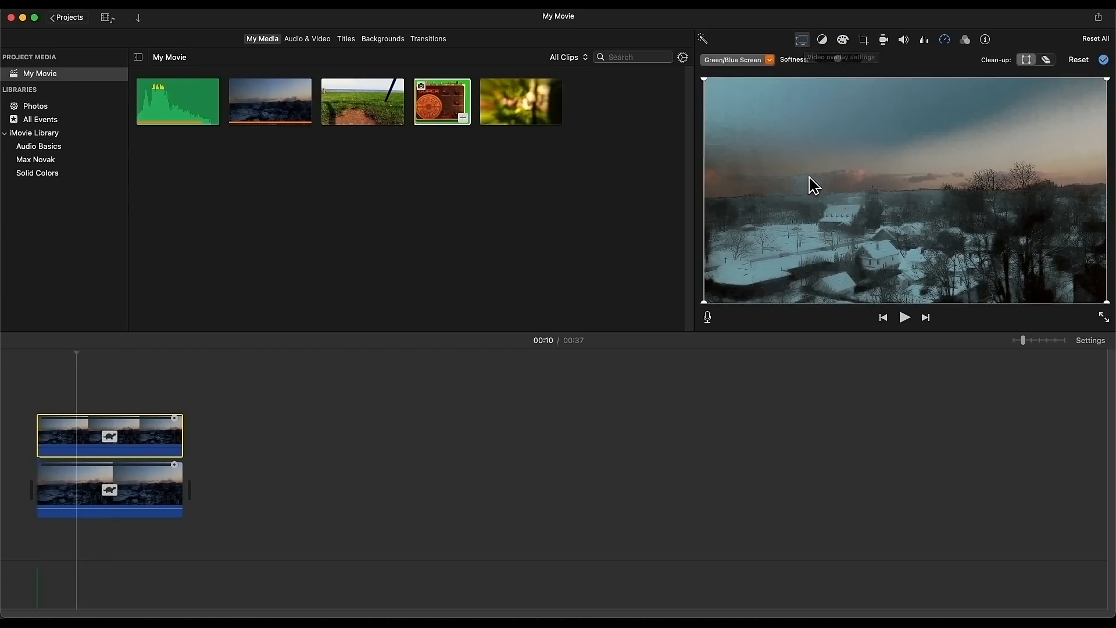
left_click(755, 59)
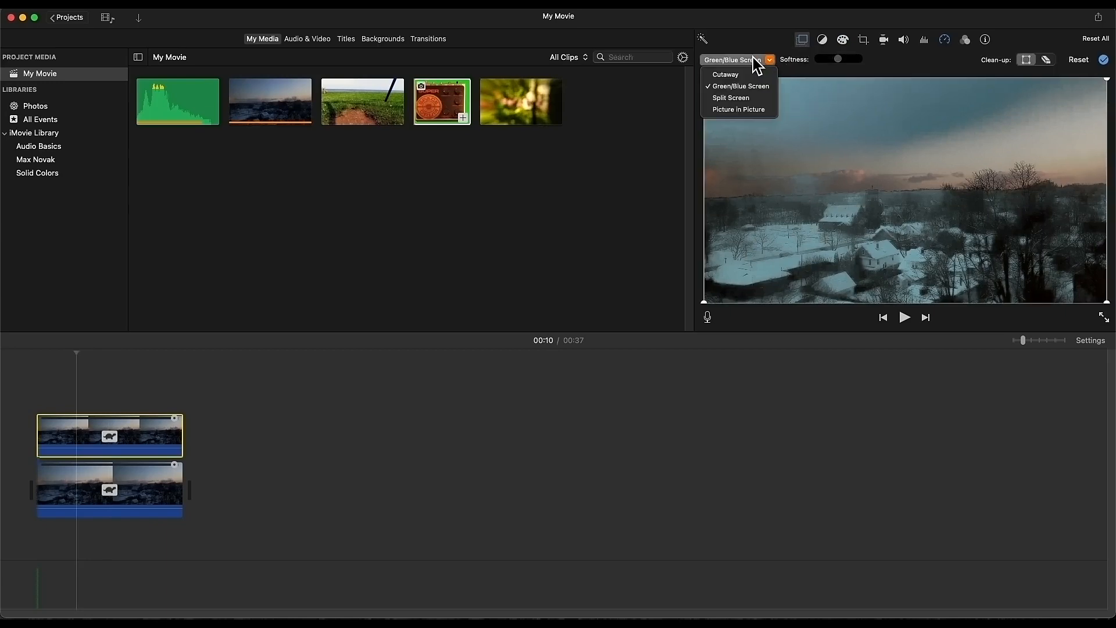
left_click(755, 75)
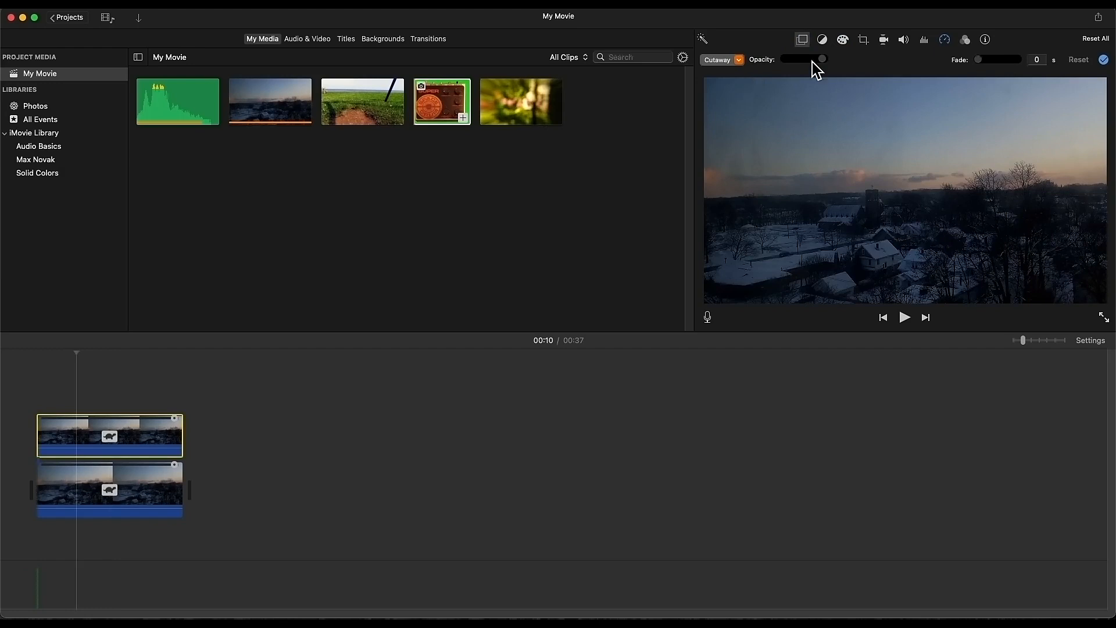
mouse_move(817, 59)
left_mouse_down()
mouse_move(789, 60)
mouse_move(822, 60)
left_mouse_up()
left_click_drag(978, 60, 954, 58)
left_click_drag(978, 60, 1049, 66)
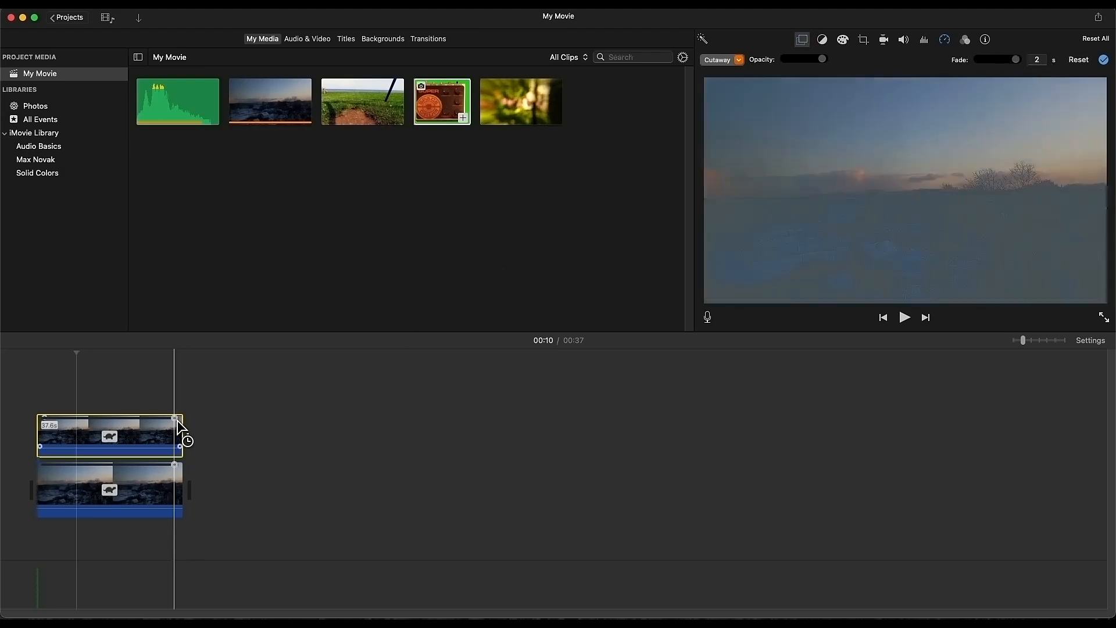
Hide the overlay clip's speed editor and shorten its fade to 0.64 seconds
right_click(158, 444)
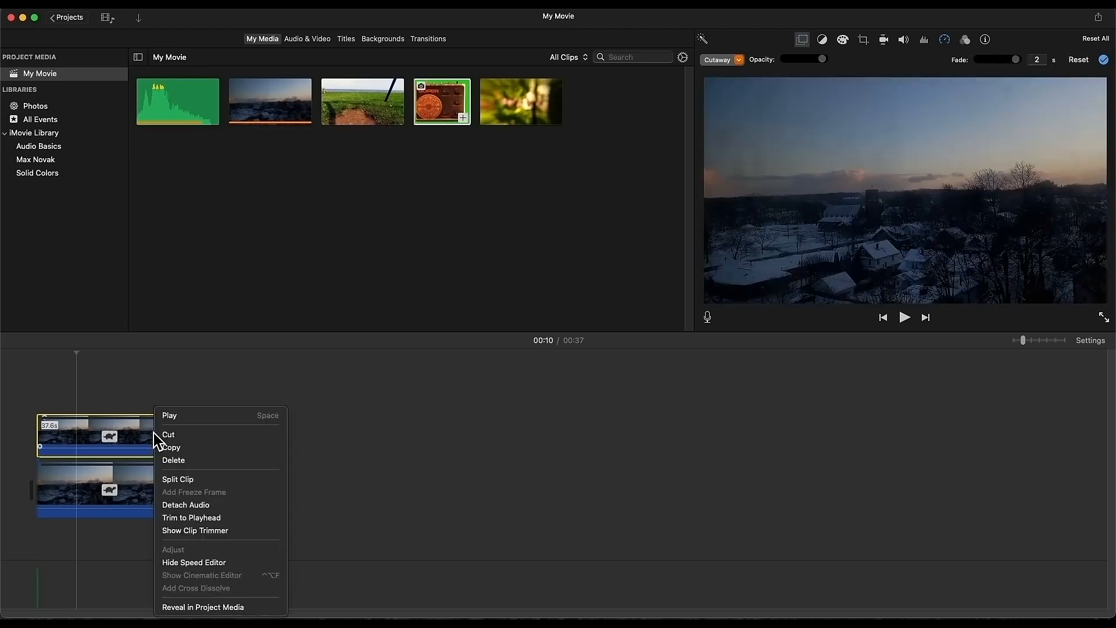
left_click(198, 562)
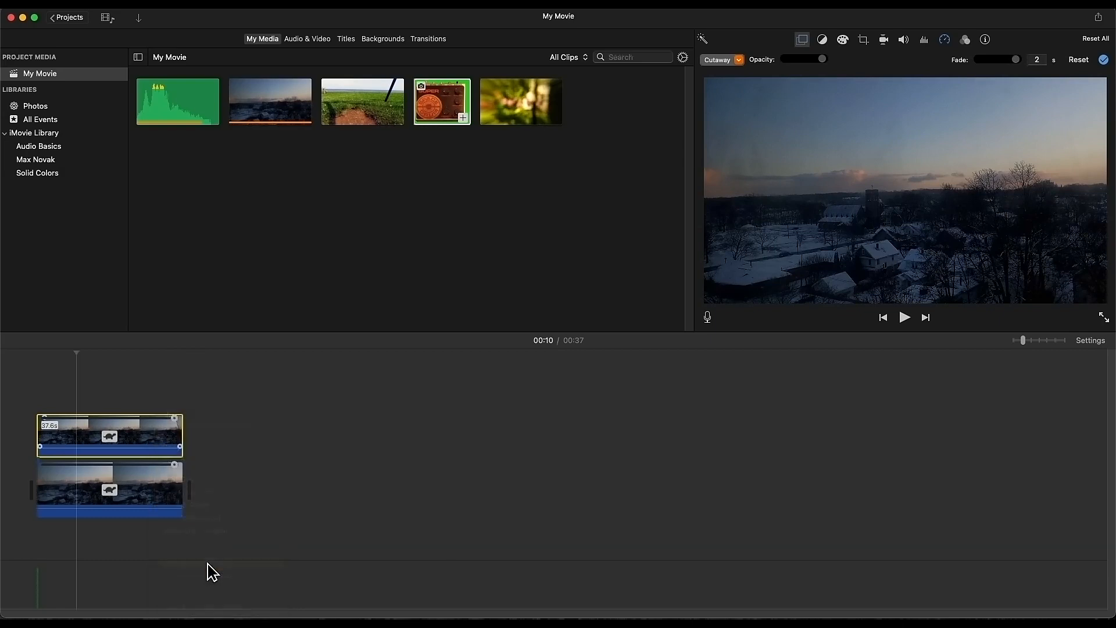
left_click_drag(1022, 340, 1054, 340)
left_click_drag(488, 608, 226, 607)
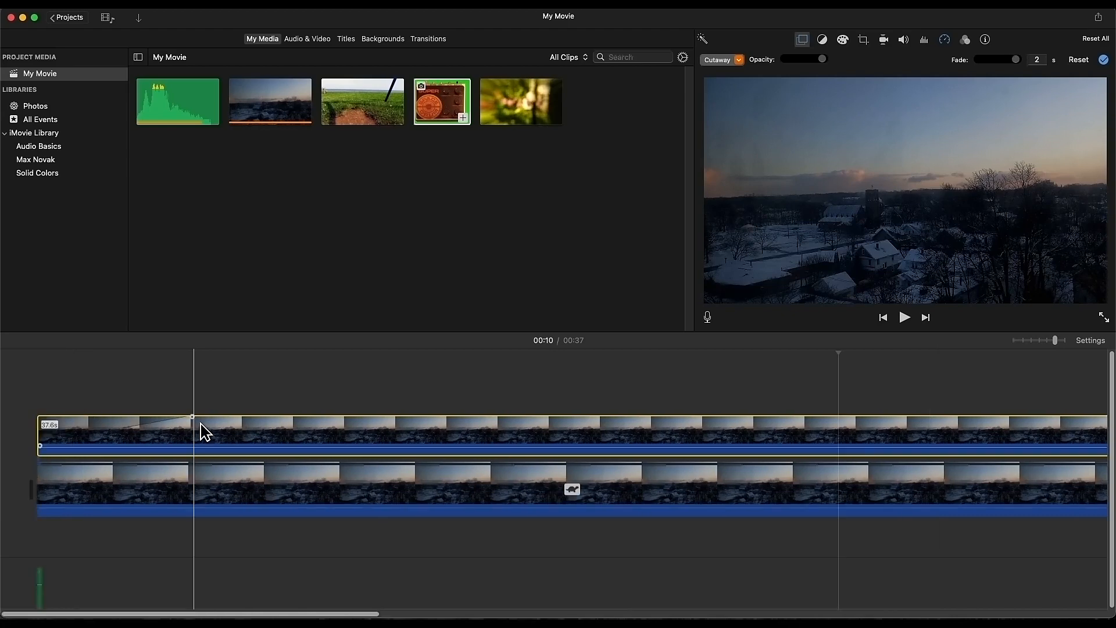
left_click_drag(202, 428, 30, 463)
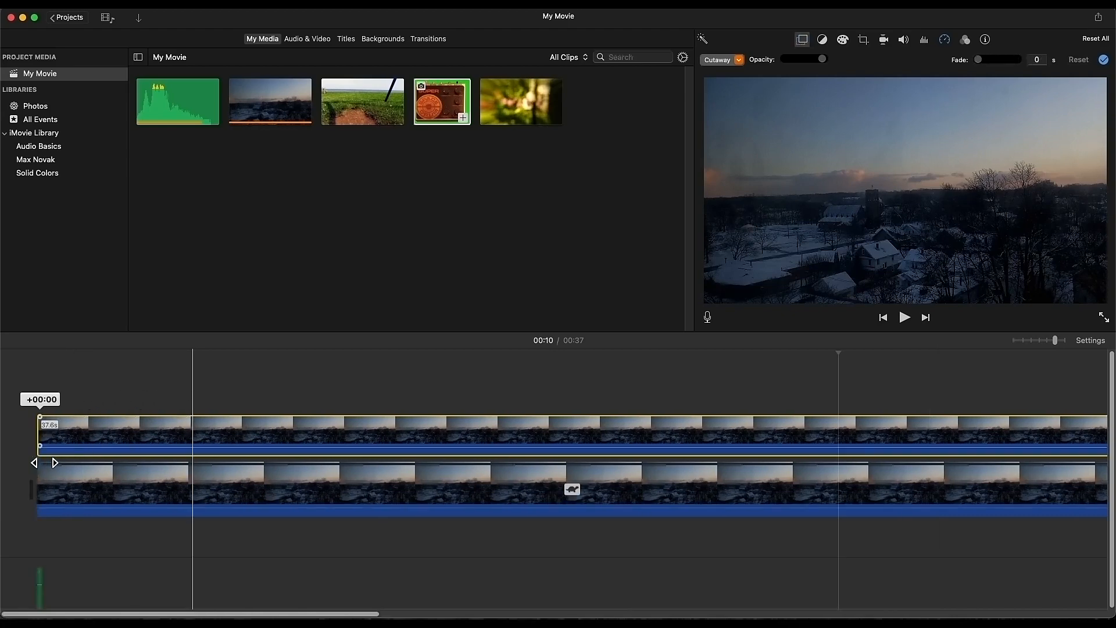
left_click_drag(8, 420, 88, 418)
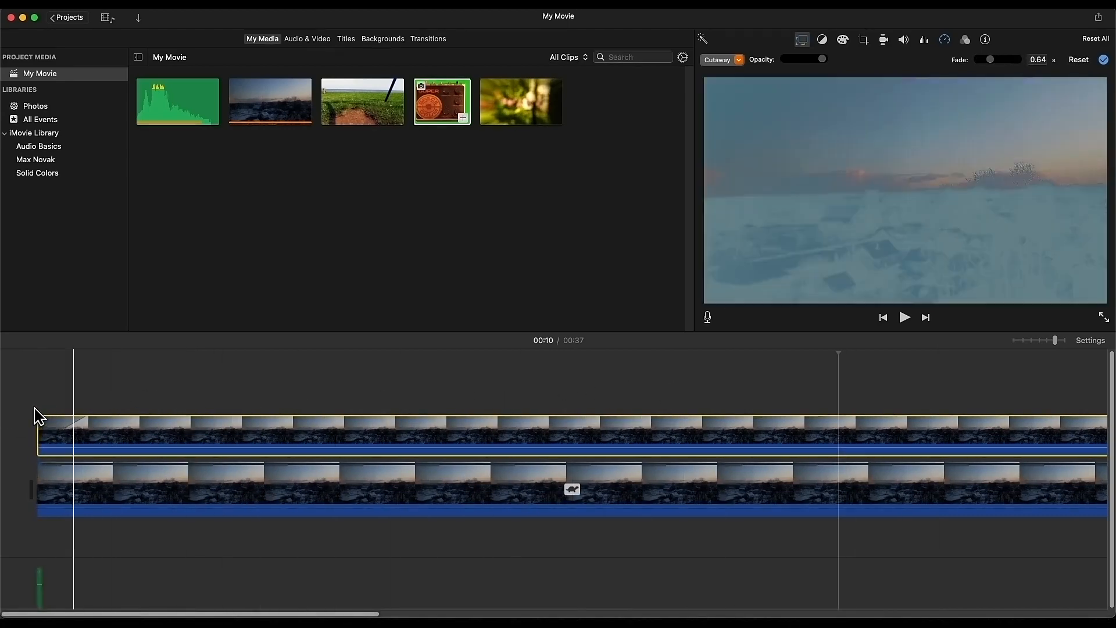
Extend the fade at the start and end of the overlay clip to 9.14 seconds
left_click(1027, 341)
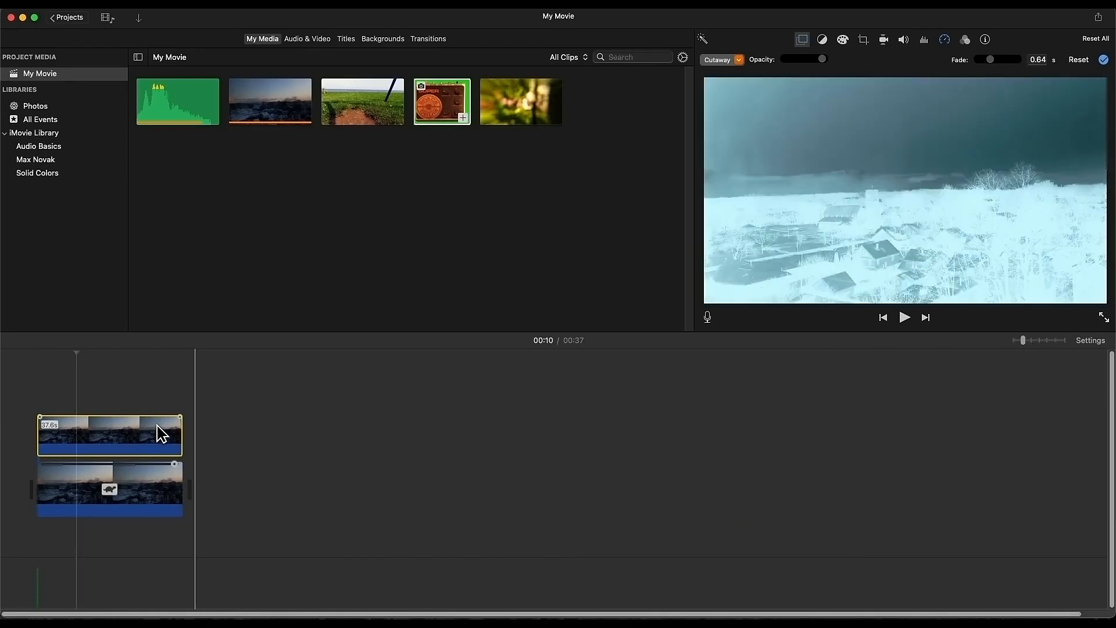
left_click_drag(50, 426, 70, 427)
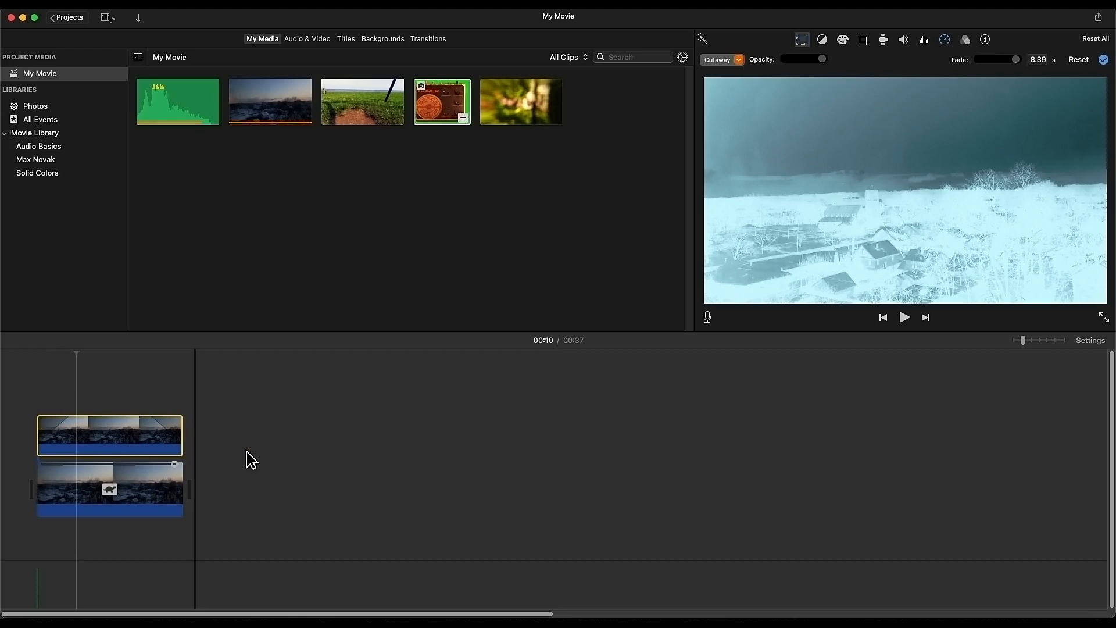
mouse_move(71, 429)
left_mouse_down()
mouse_move(46, 428)
mouse_move(72, 428)
left_mouse_up()
left_click_drag(183, 431, 156, 430)
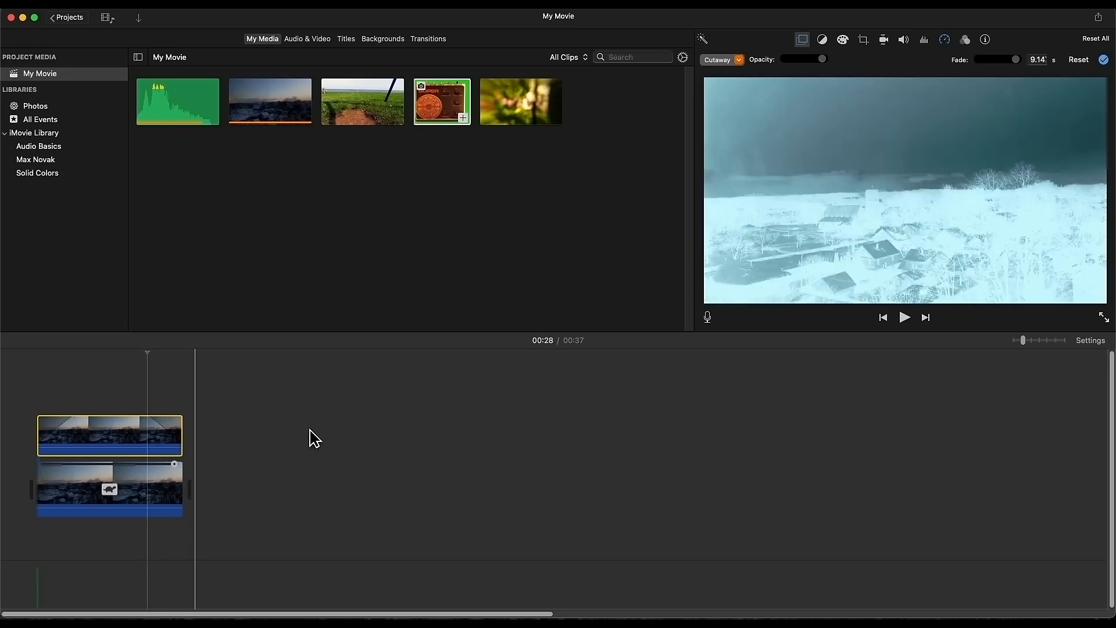
Move the overlay clip into the main track after the base clip and select both clips
left_click(167, 7)
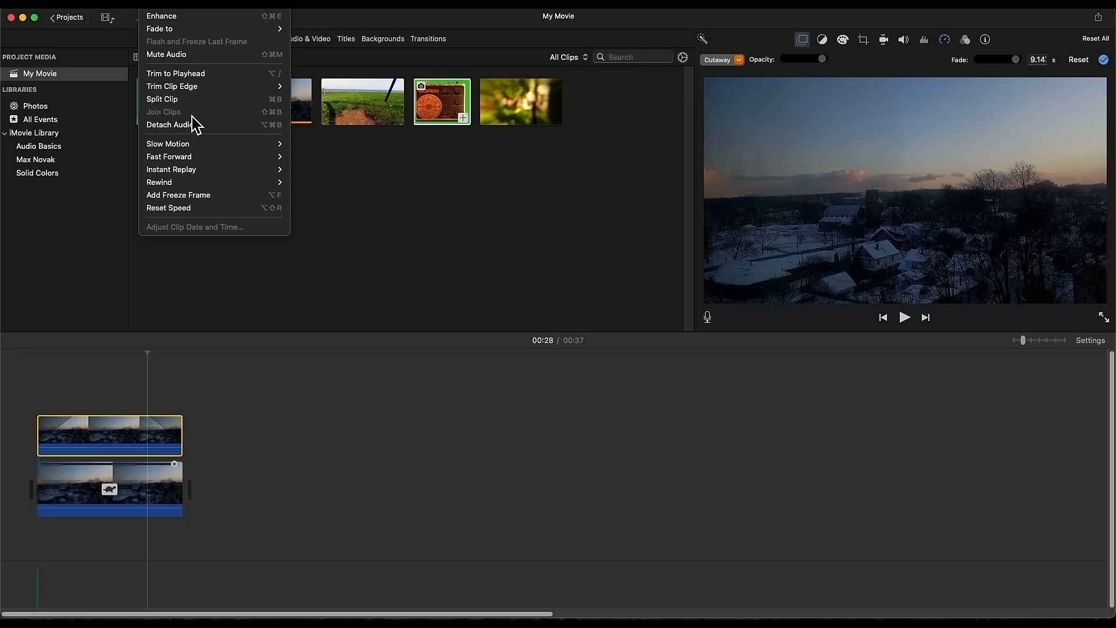
left_click(314, 466)
left_click_drag(141, 452, 336, 491)
key("super+a")
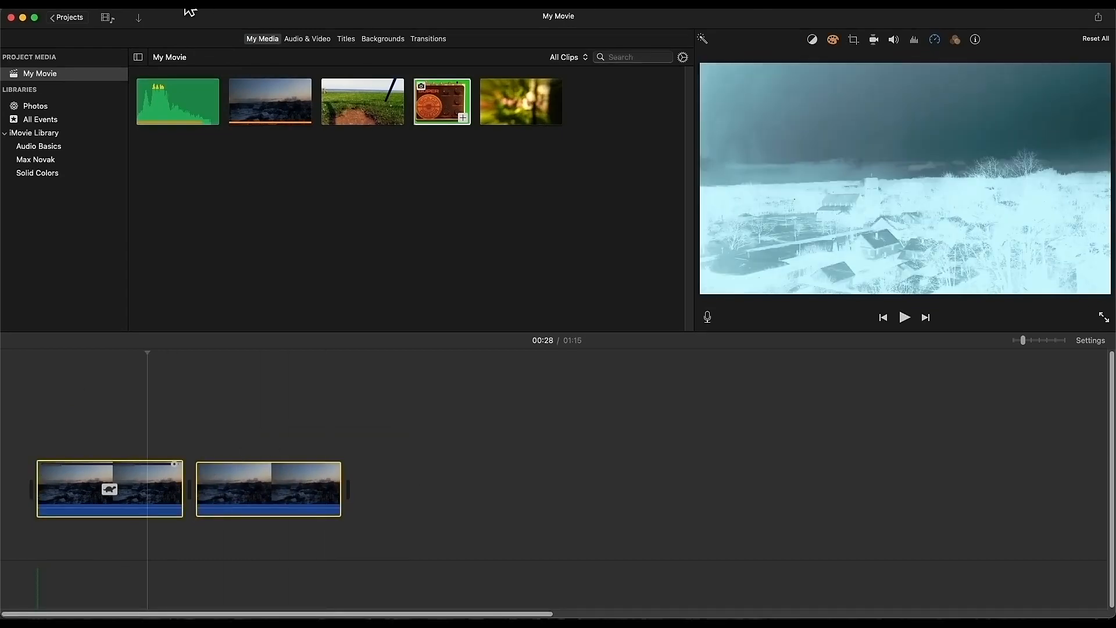
Try to join the two clips in the main track into one
left_click(175, 7)
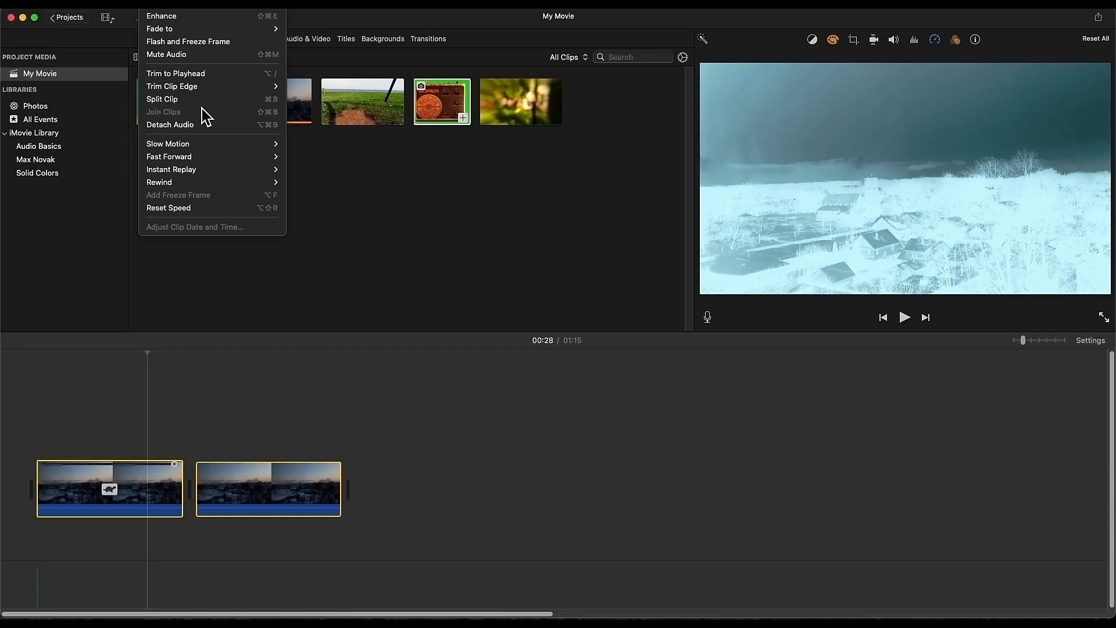
left_click(274, 487)
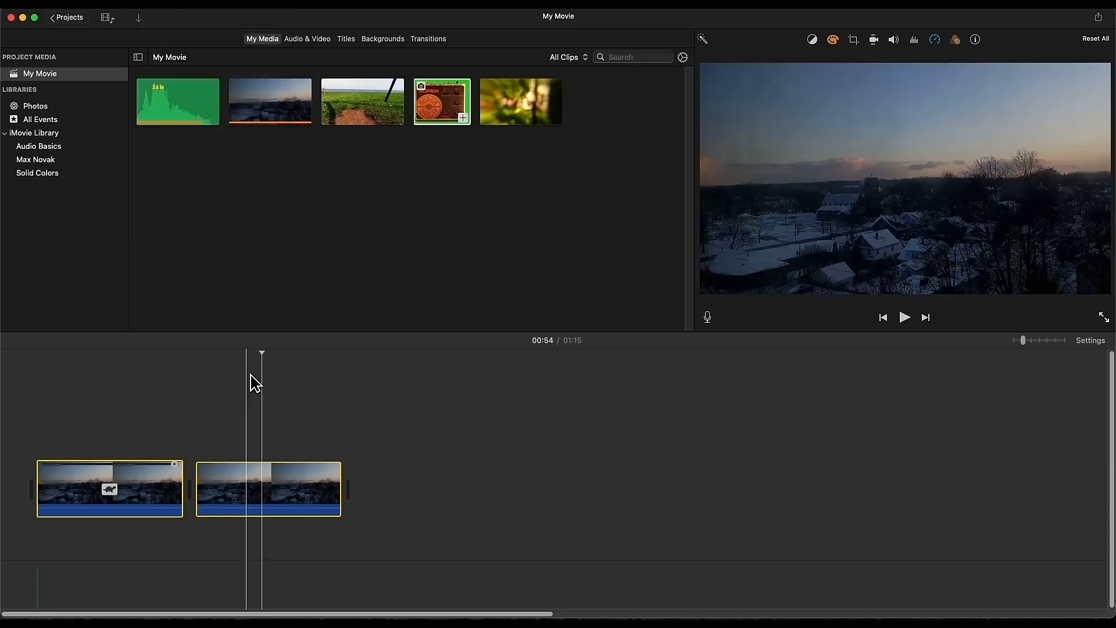
right_click(266, 501)
left_click(289, 480)
left_click(313, 400)
left_click(176, 6)
left_click(164, 111)
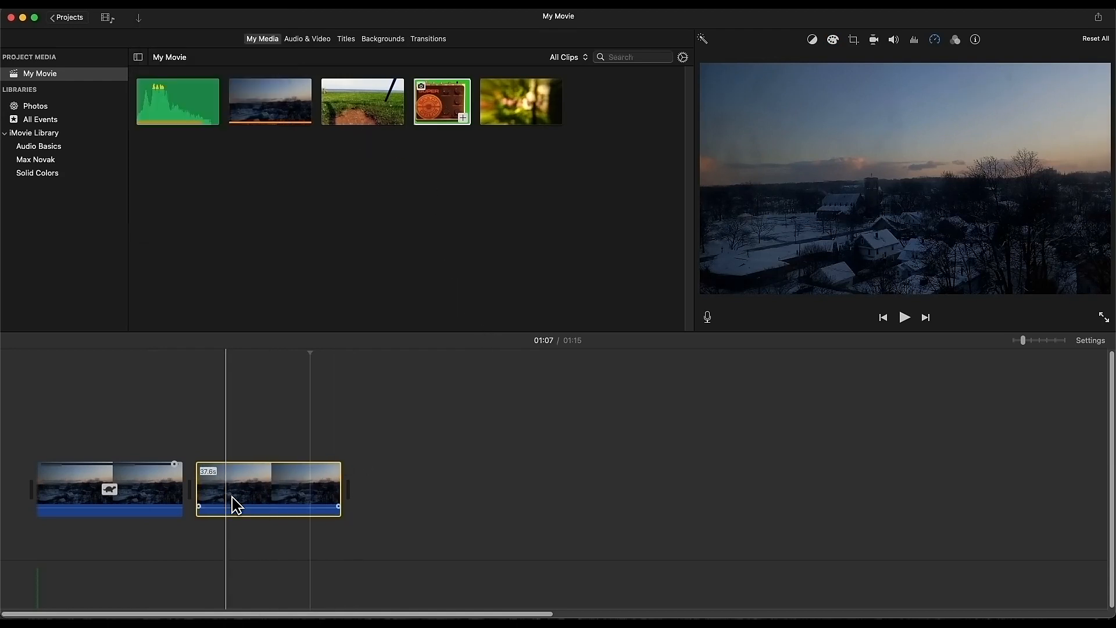
Move the second clip out of the main track and stack it above the base clip as an overlay
left_click_drag(253, 493, 88, 446)
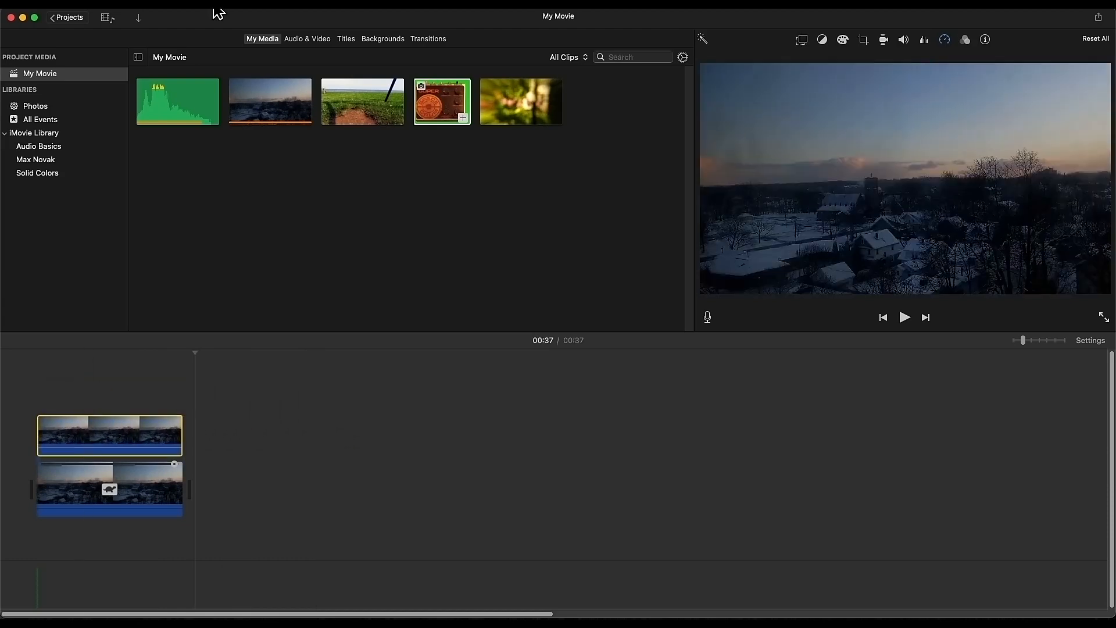
left_click(193, 7)
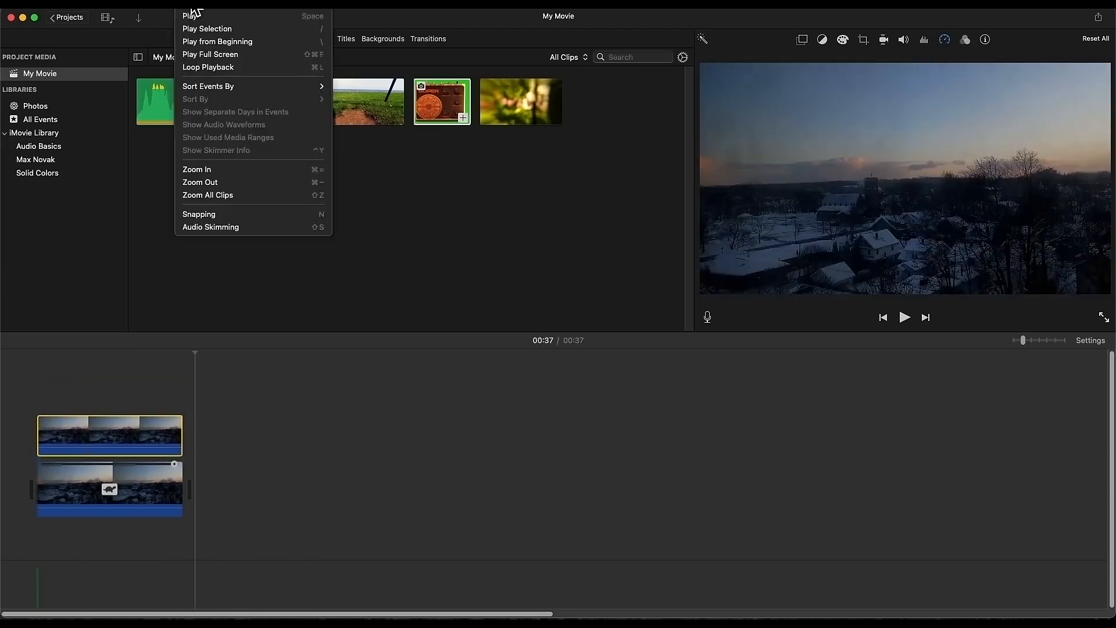
left_click(249, 228)
left_click_drag(133, 436, 331, 477)
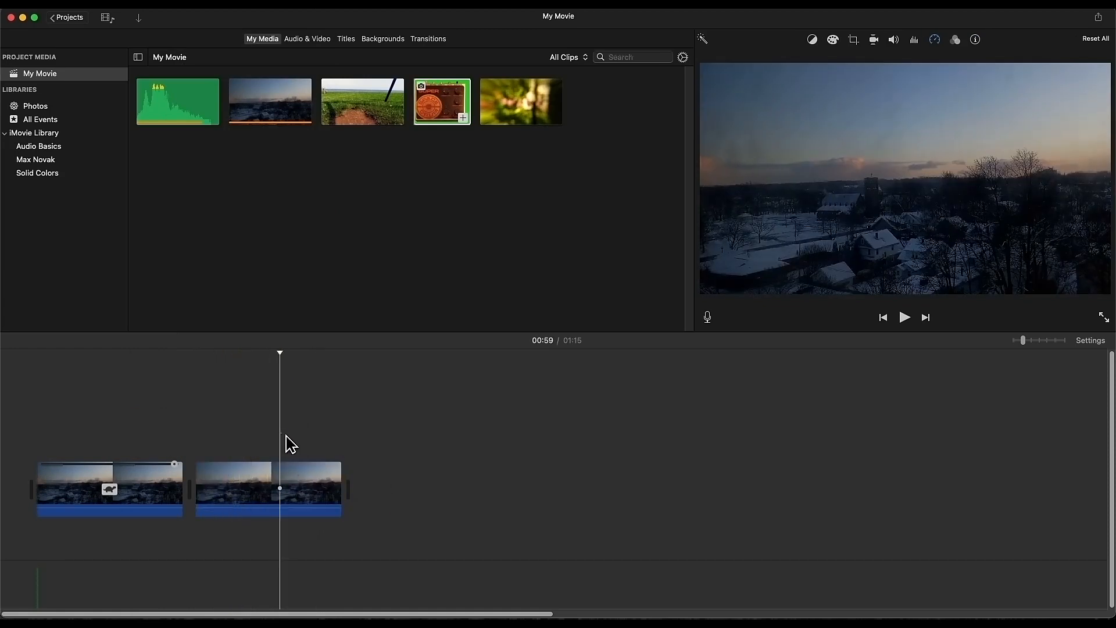
left_click(208, 6)
left_click(228, 216)
left_click_drag(273, 482, 112, 443)
Set the overlay clip's mode to Green/Blue Screen and try its crop clean-up from the lower-left corner of the frame
left_click(804, 40)
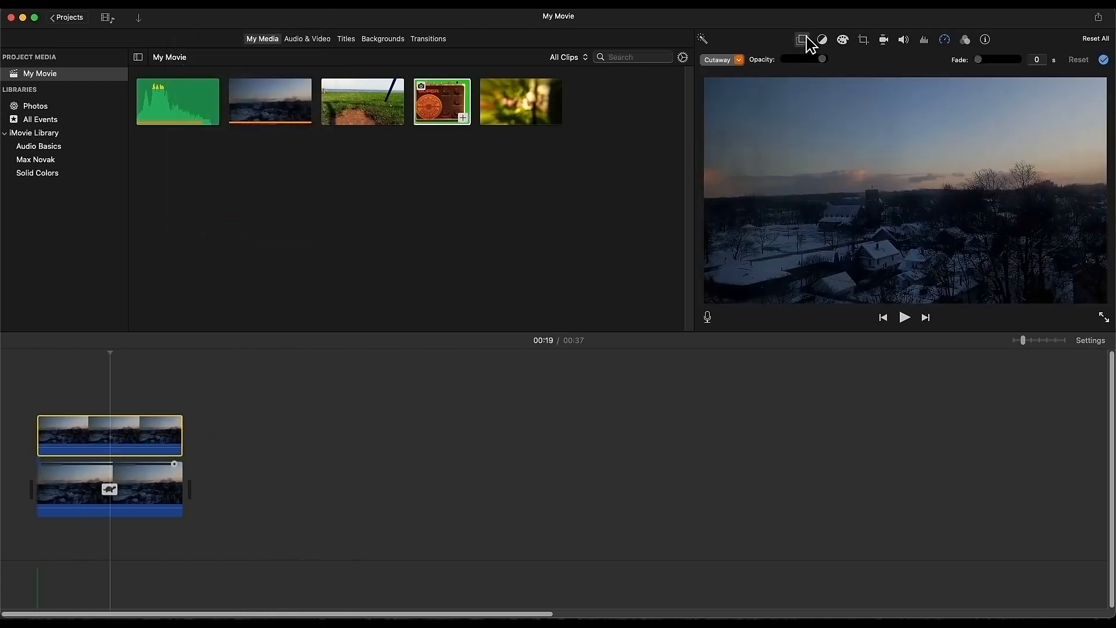
left_click(738, 60)
left_click(731, 74)
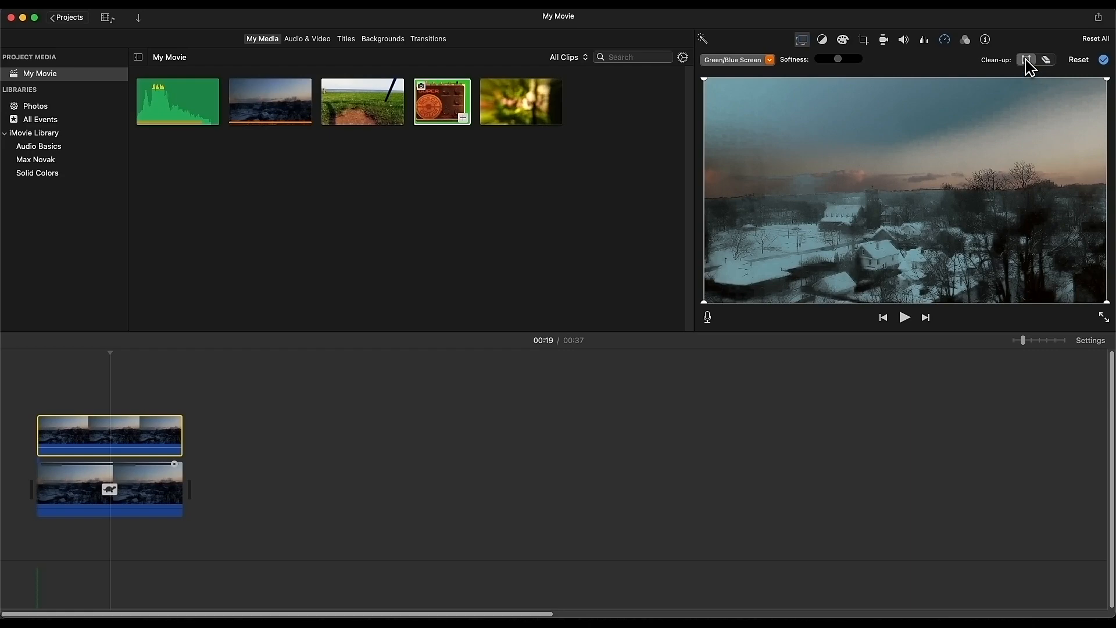
left_click_drag(705, 302, 730, 351)
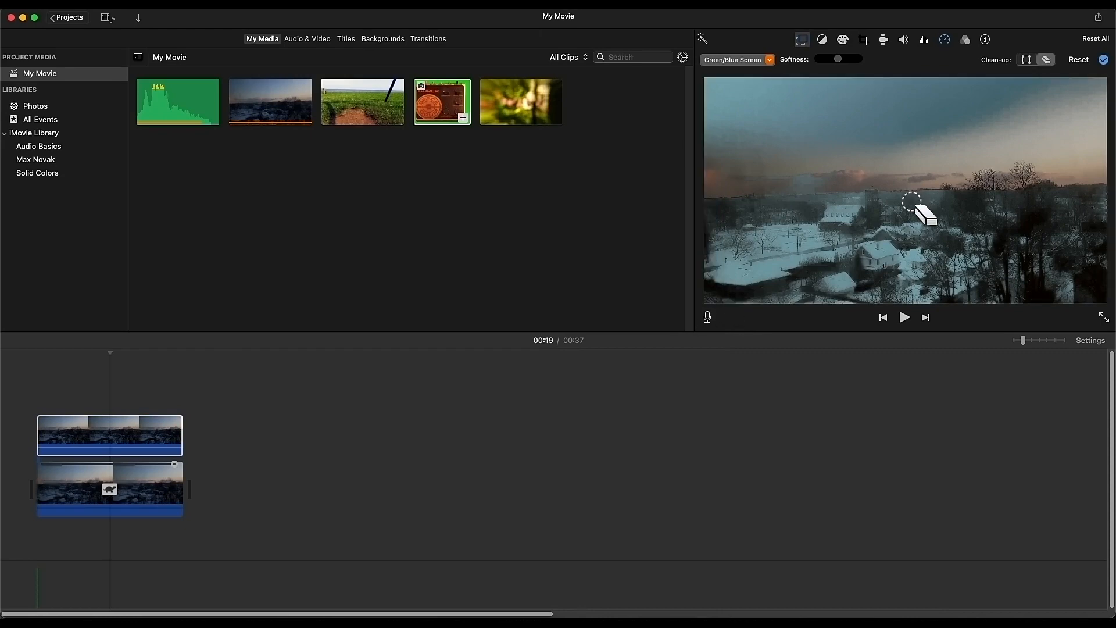
Try erasing areas across the dark landscape of the keyed overlay with the clean-up eraser, and reset the overlay settings
left_click(911, 203)
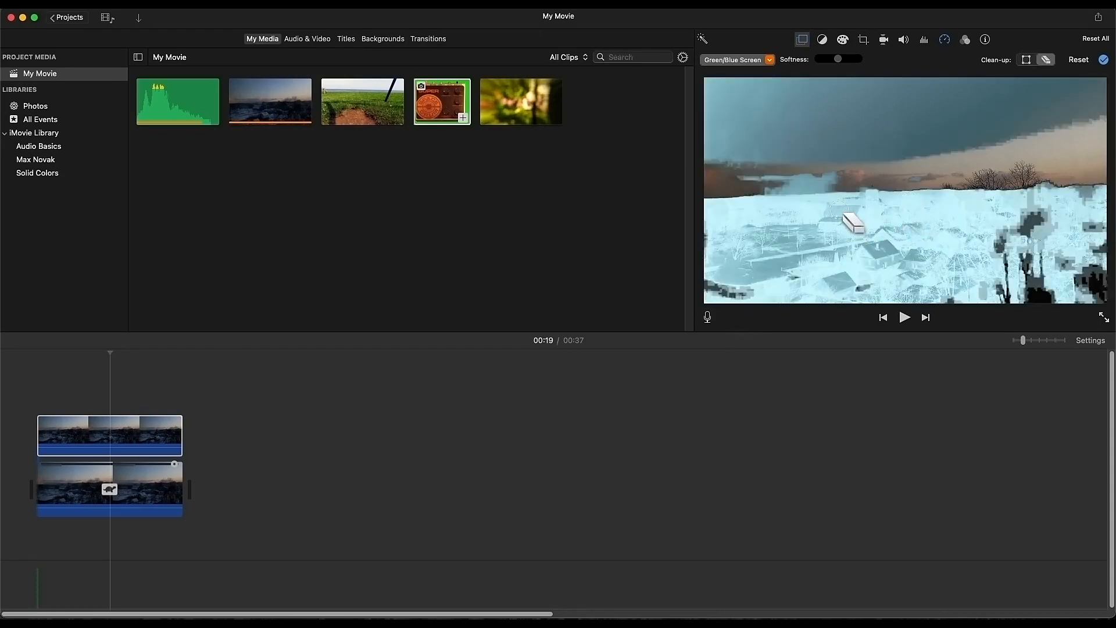
left_click(841, 205)
left_click(769, 187)
left_click(1033, 288)
mouse_move(982, 214)
left_mouse_down()
mouse_move(749, 255)
mouse_move(734, 207)
mouse_move(866, 206)
mouse_move(974, 244)
left_mouse_up()
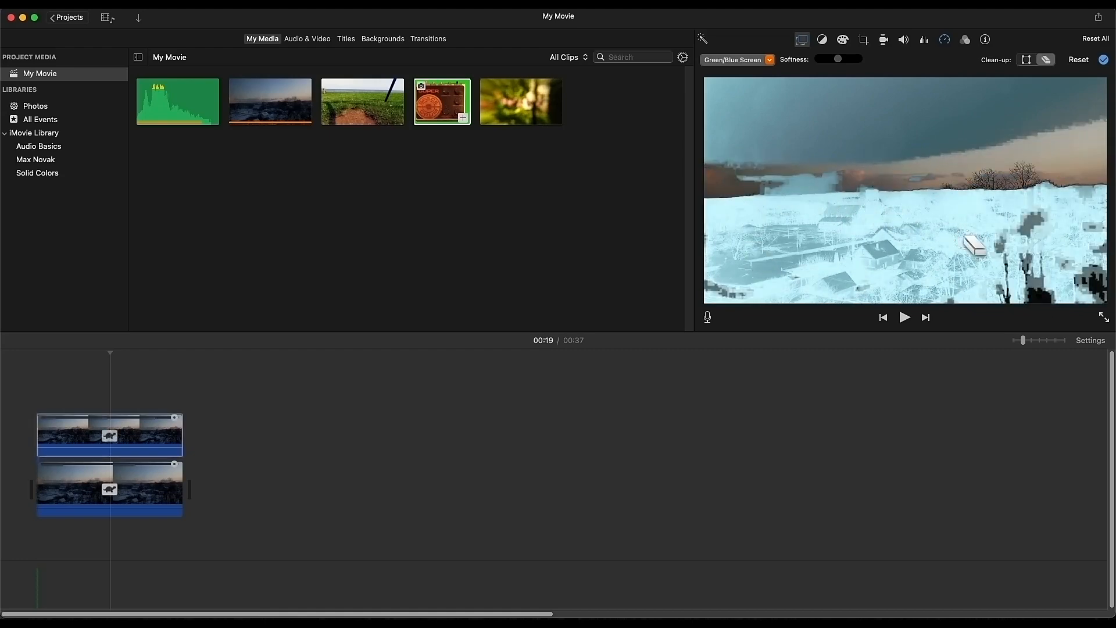
left_click(1083, 61)
Set the overlay clip to Green/Blue Screen again and pick the green swatch in the Solid Colors collection
left_click(723, 61)
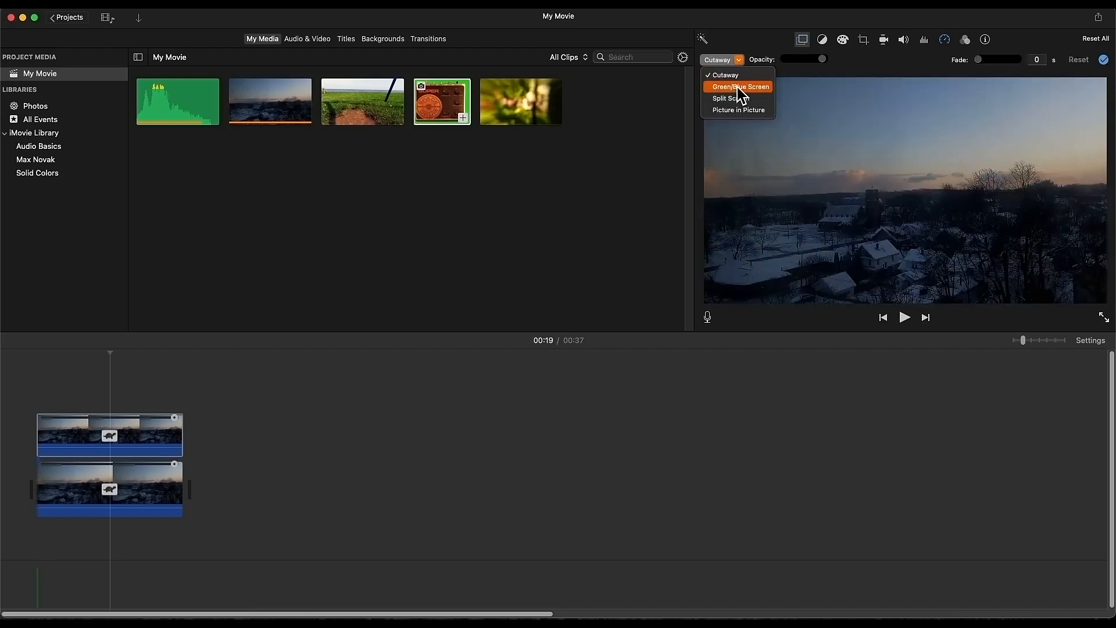
left_click(740, 88)
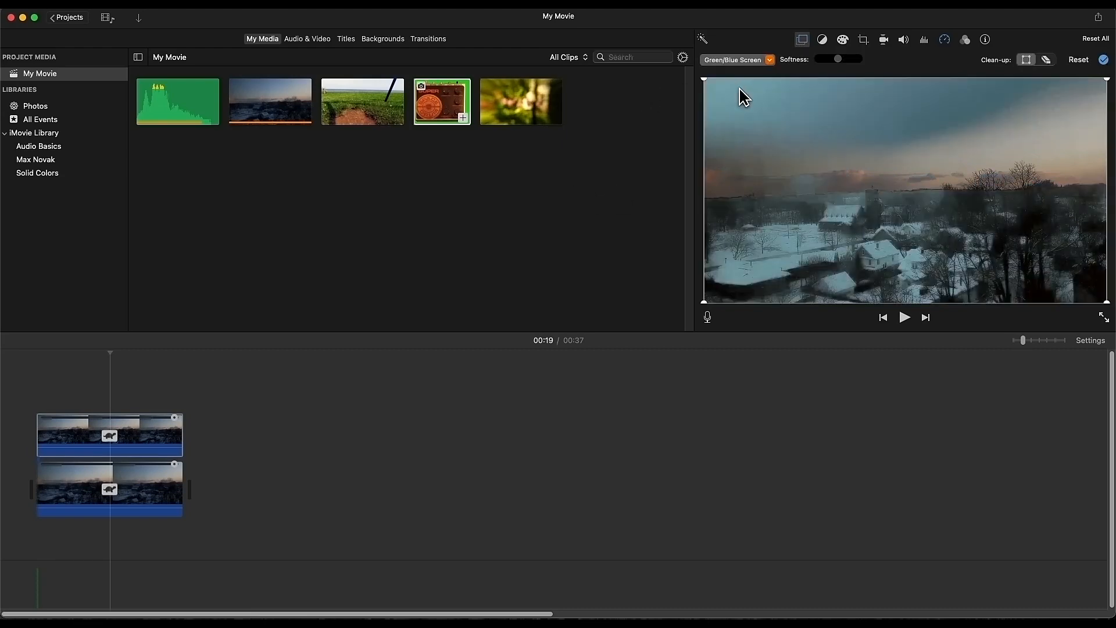
left_click(35, 174)
left_click(555, 319)
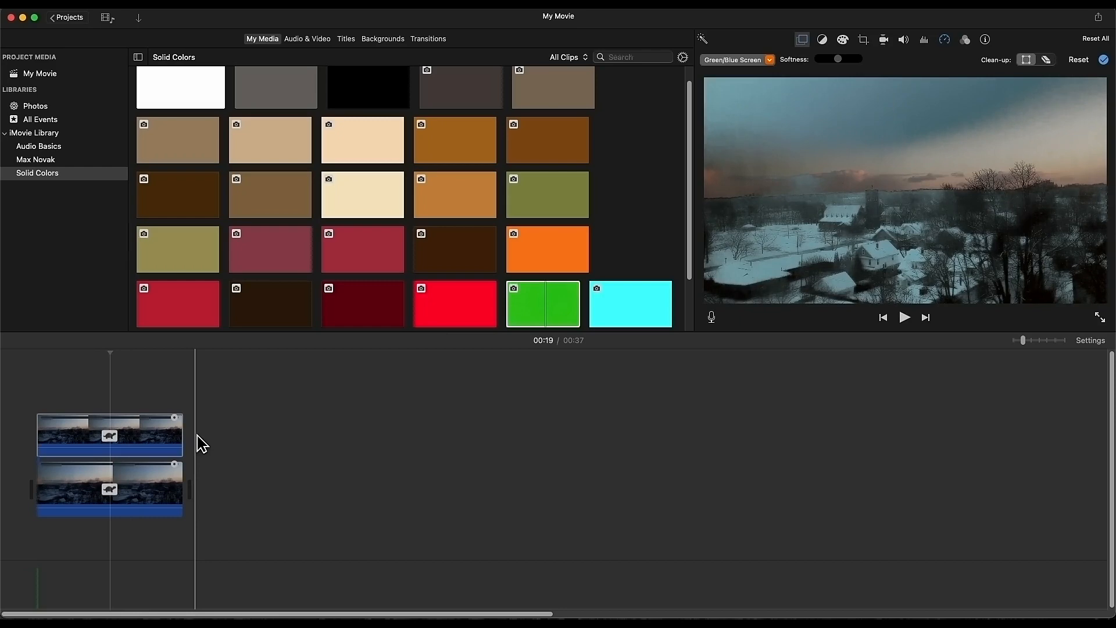
Change the overlay clip's mode to Split Screen and place the playhead at 00:22
left_click(769, 60)
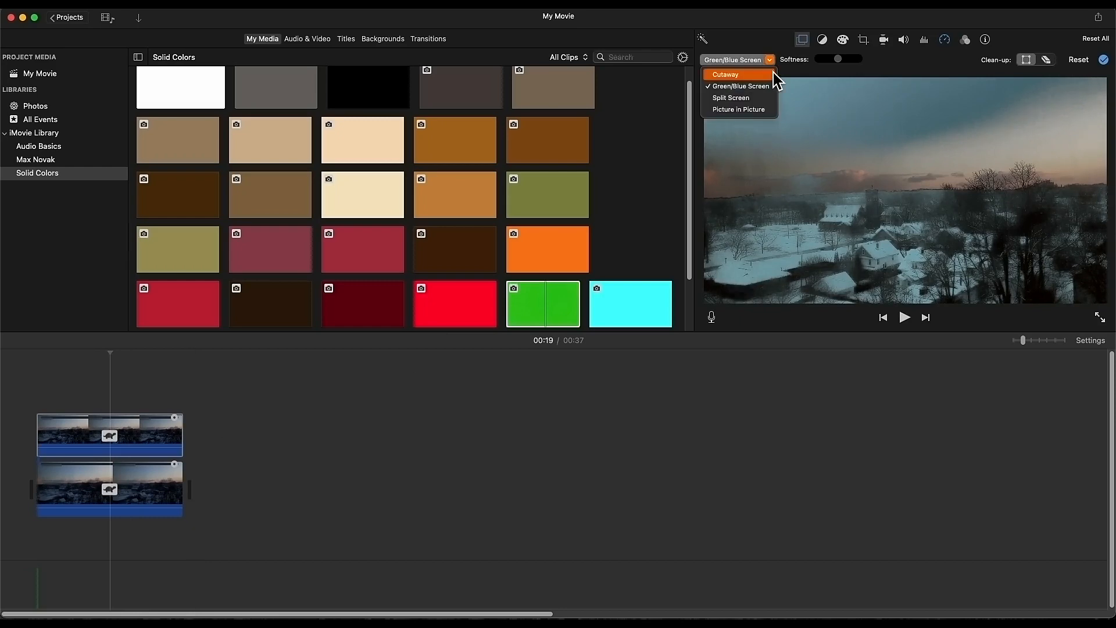
left_click(759, 98)
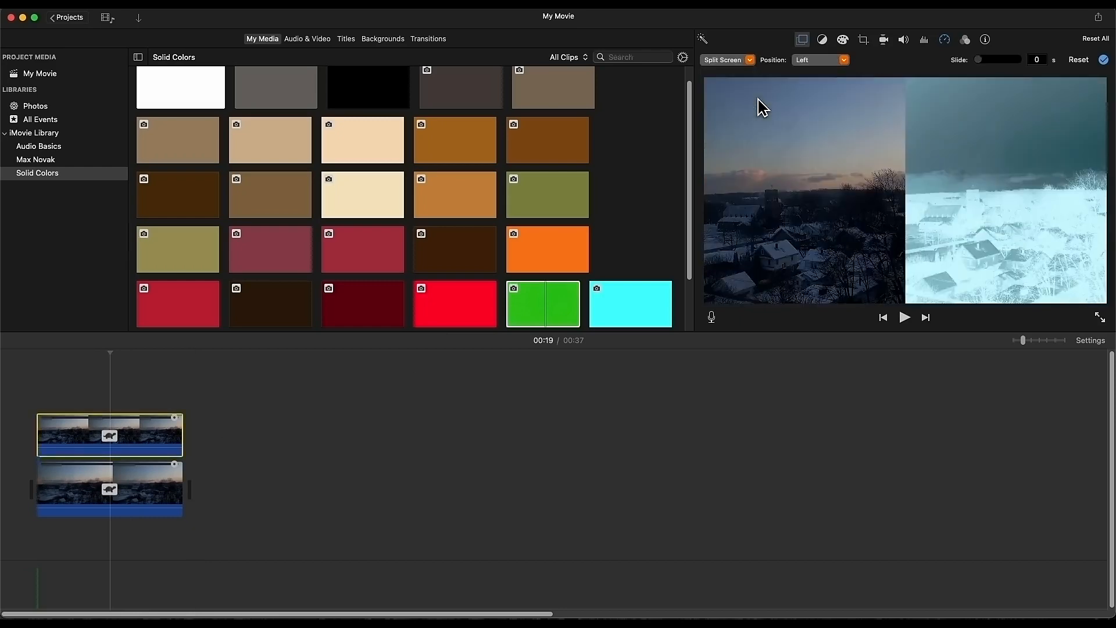
left_click(121, 428)
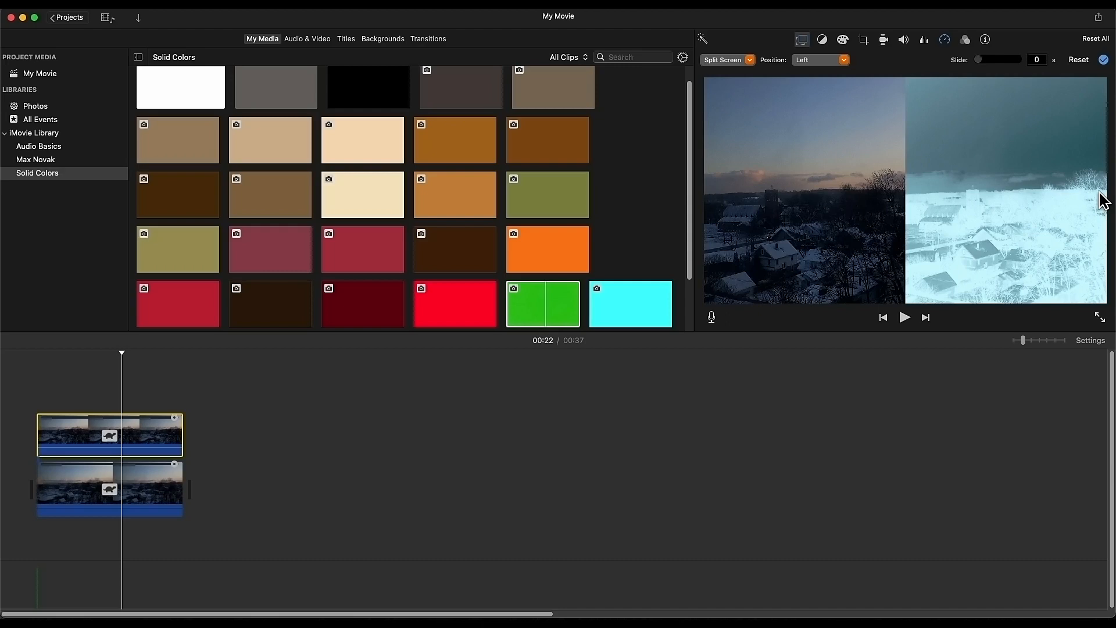
Apply the Flipped clip filter to the overlay clip
left_click(966, 40)
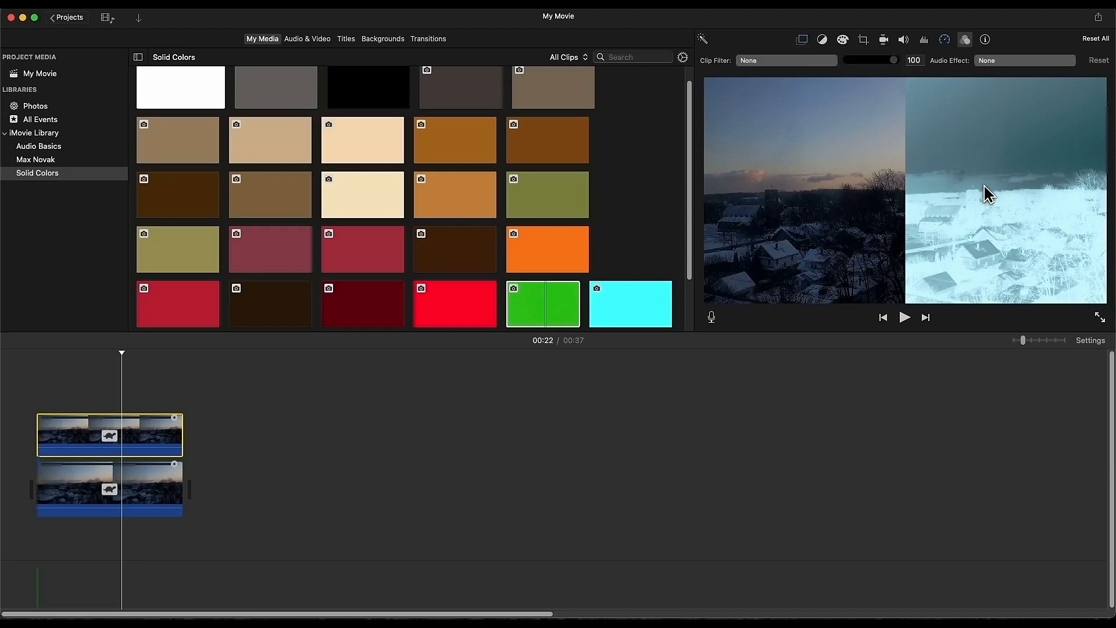
left_click(804, 62)
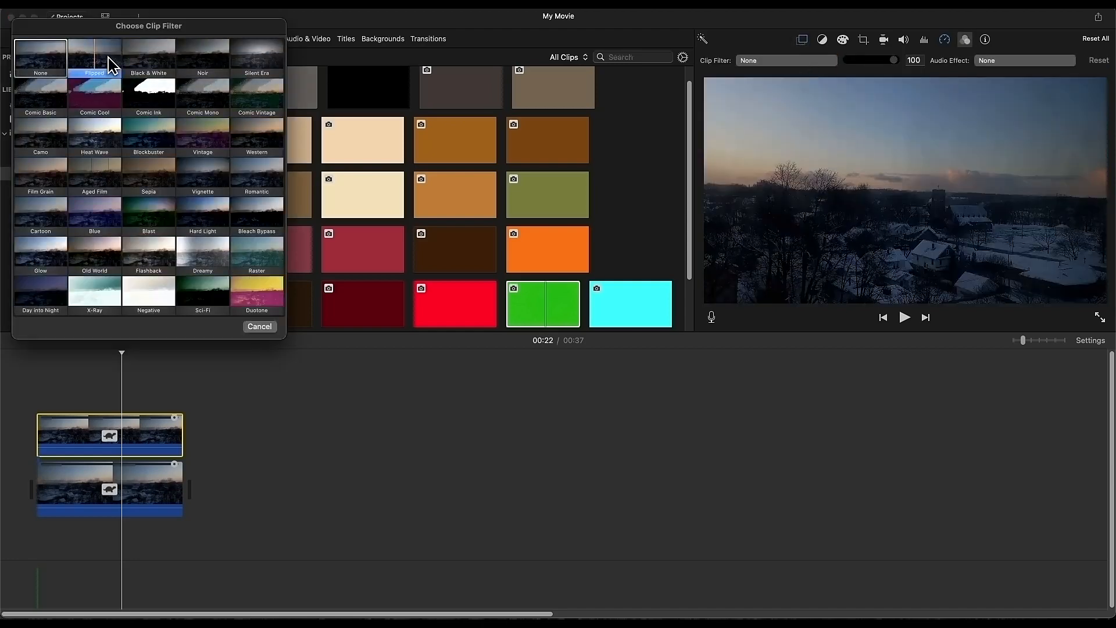
left_click(117, 63)
Remove the X-Ray clip filter from the overlay clip
left_click(146, 436)
left_click(134, 439)
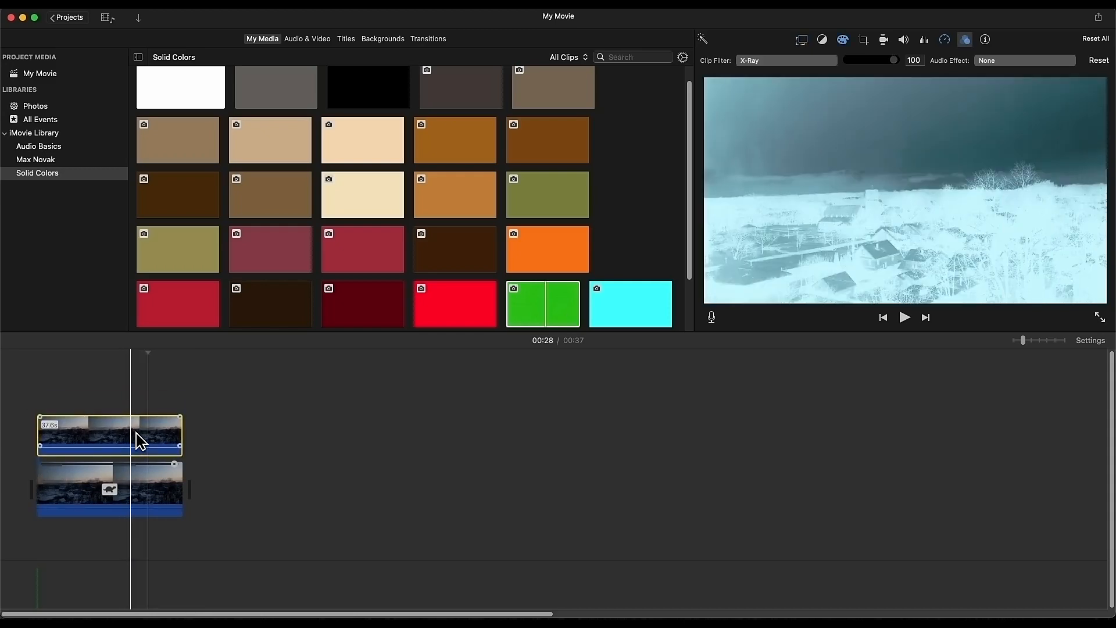
left_click(967, 41)
left_click(967, 41)
left_click(815, 62)
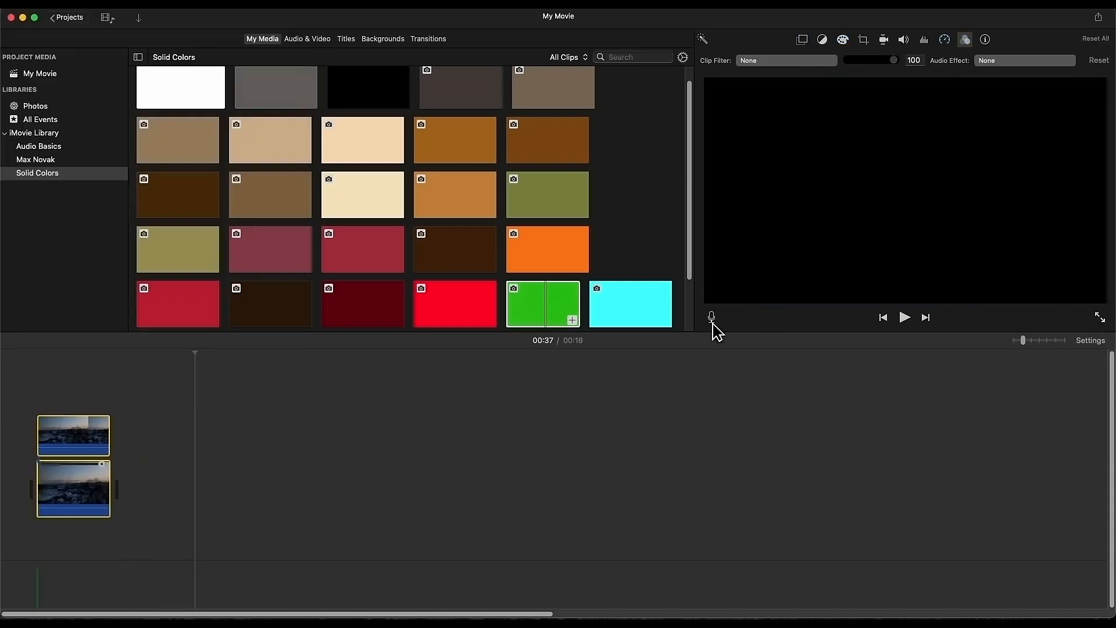
Review the speed options of the overlay clip and open its video overlay settings
left_click(104, 491)
left_click(790, 61)
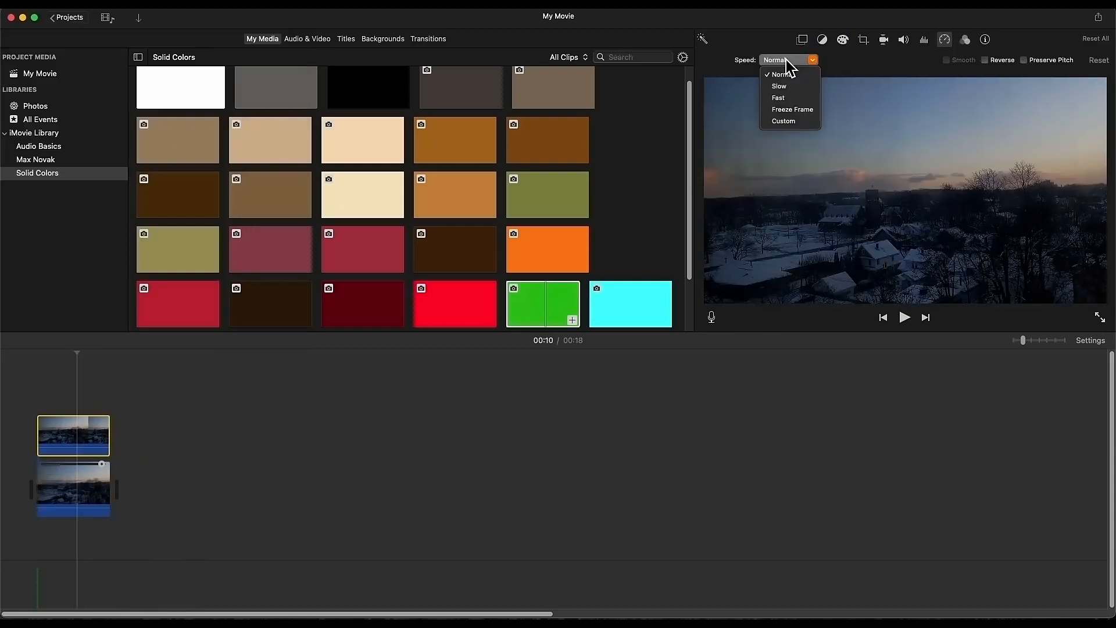
left_click(848, 47)
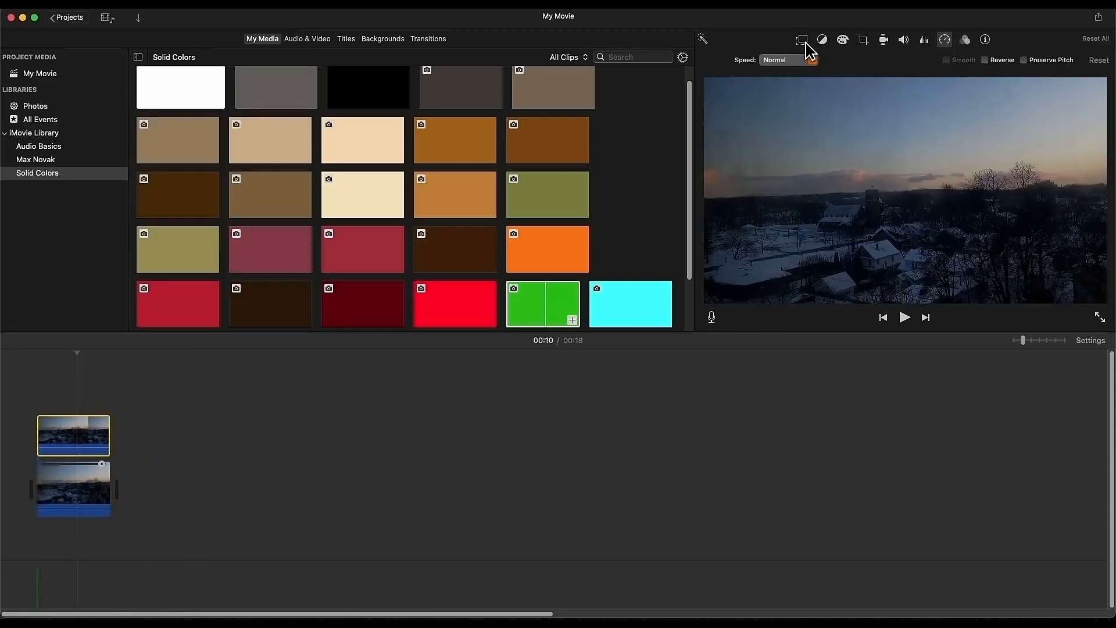
left_click(804, 40)
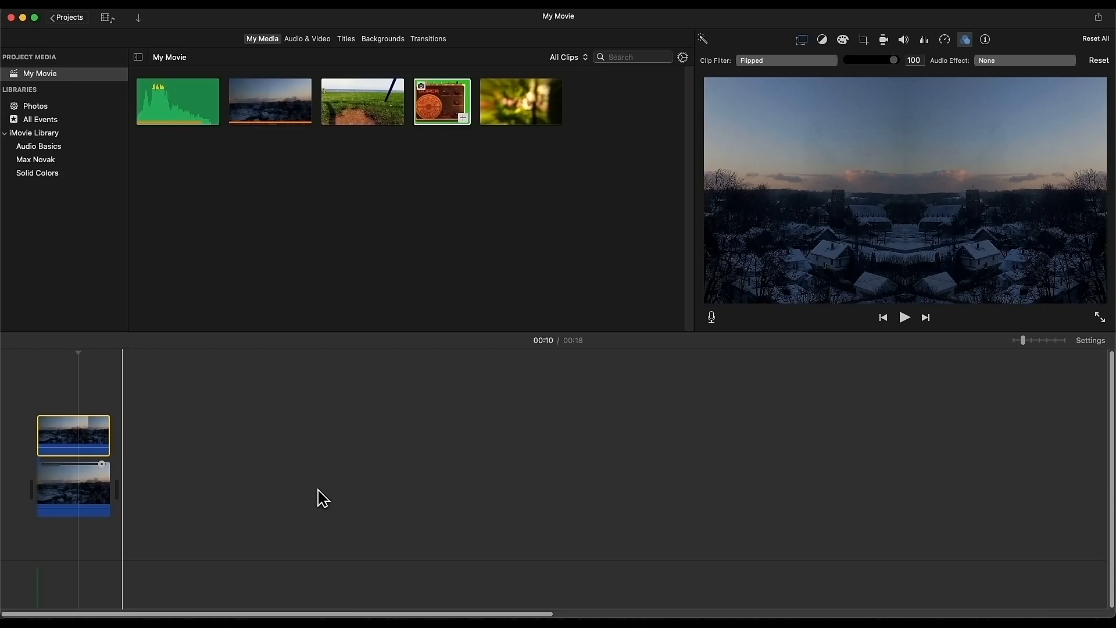
Change the overlay clip's mode from Split Screen to Picture in Picture
left_click(802, 39)
left_click(749, 60)
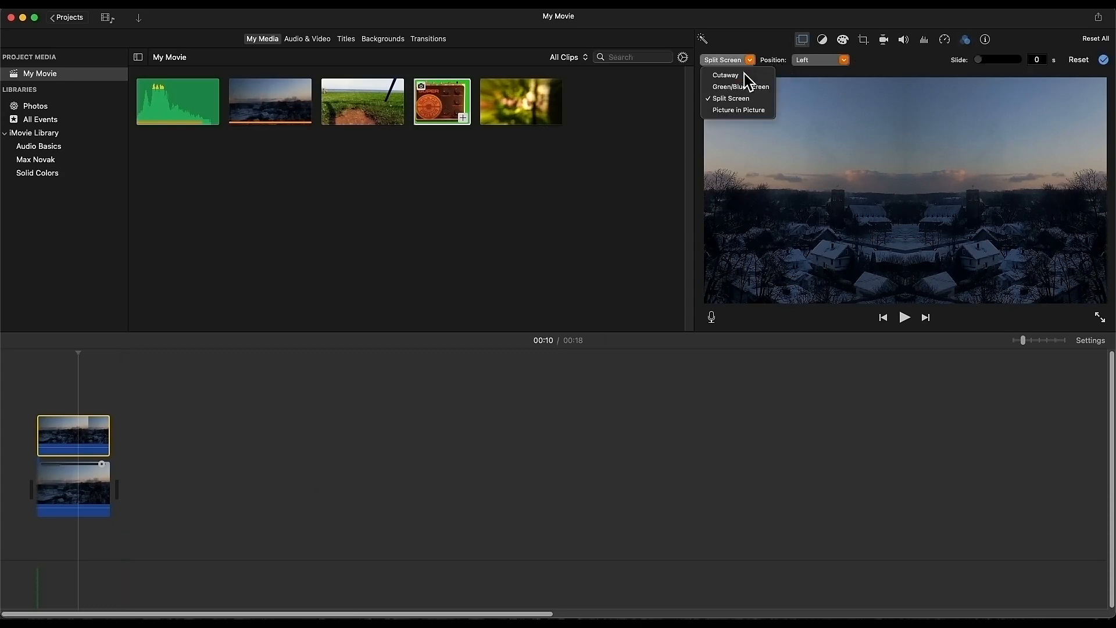
left_click(736, 110)
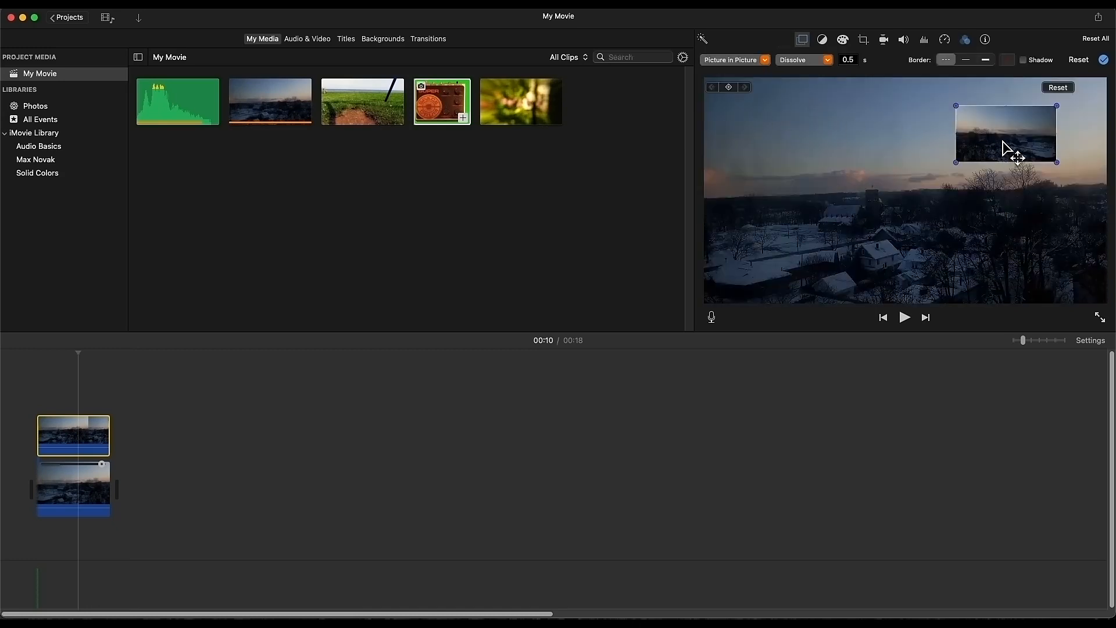
Reposition and resize the picture-in-picture inset in the sky area near the upper middle of the frame
mouse_move(1005, 149)
left_mouse_down()
mouse_move(1051, 138)
mouse_move(994, 135)
left_mouse_up()
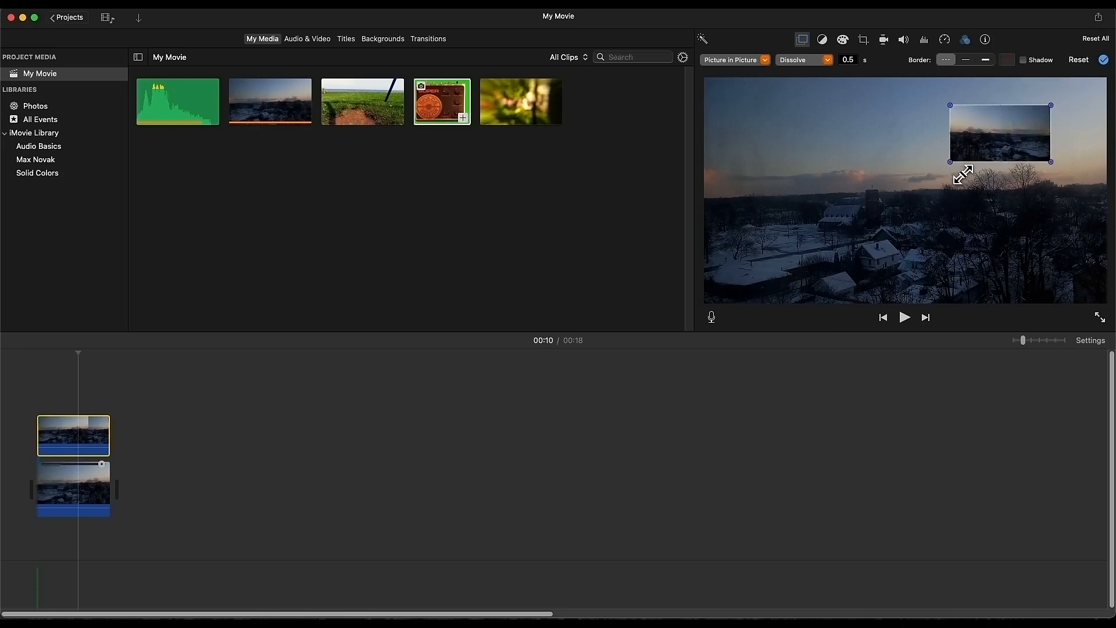
left_click_drag(959, 171, 868, 222)
left_click_drag(1054, 224, 978, 132)
mouse_move(863, 116)
left_mouse_down()
mouse_move(844, 107)
mouse_move(868, 118)
left_mouse_up()
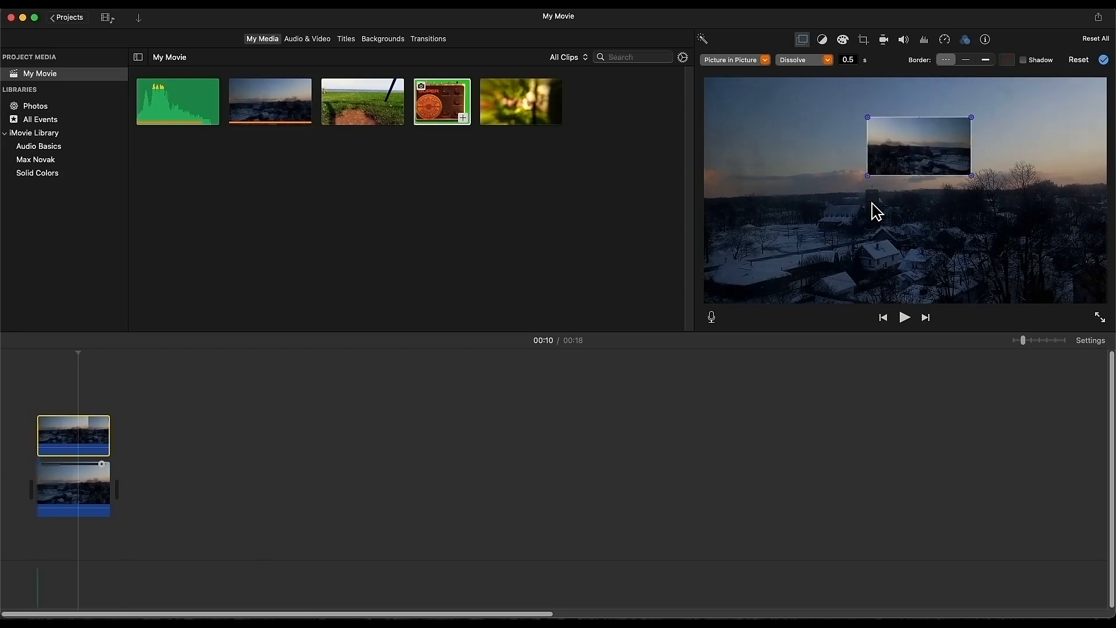
left_click_drag(877, 183, 889, 235)
key("super+z")
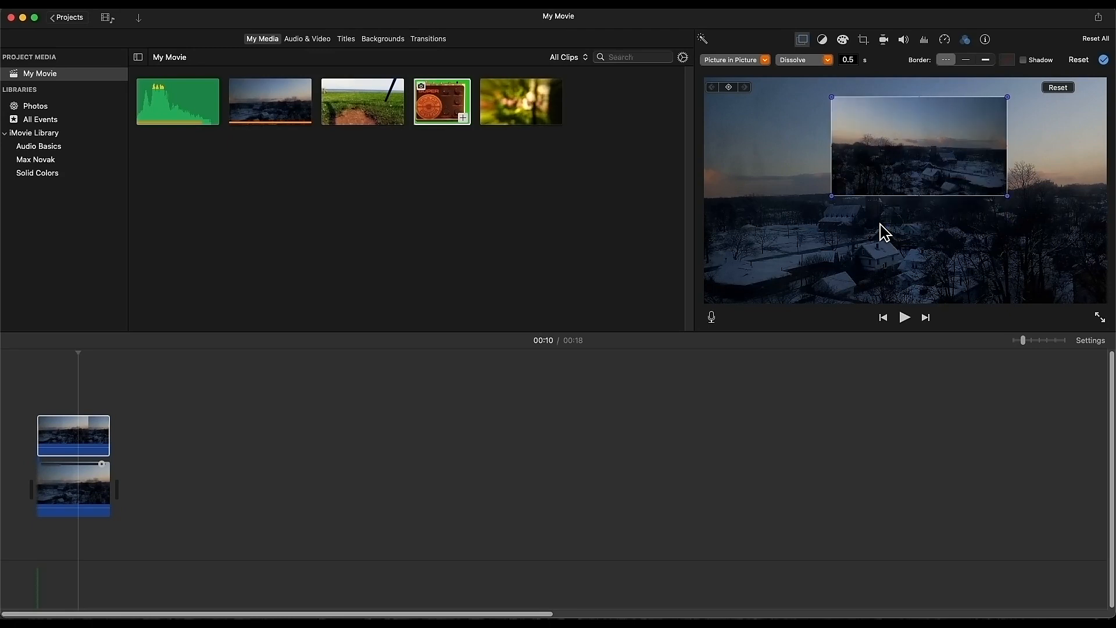
Keep Dissolve as the picture-in-picture transition and set its duration to 0 seconds
left_click(826, 60)
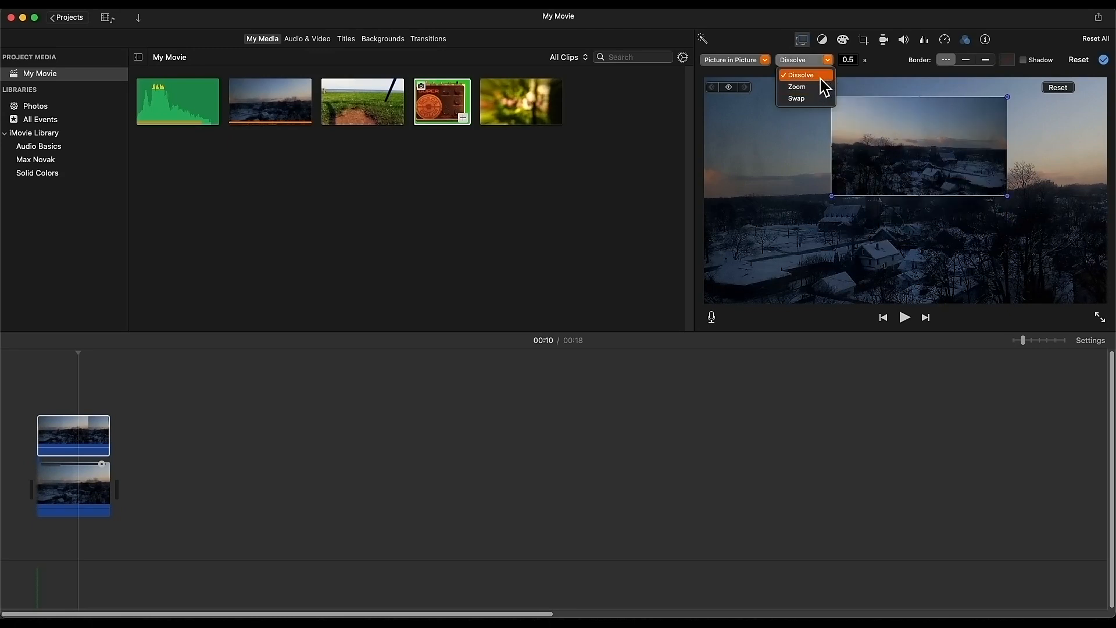
left_click(804, 237)
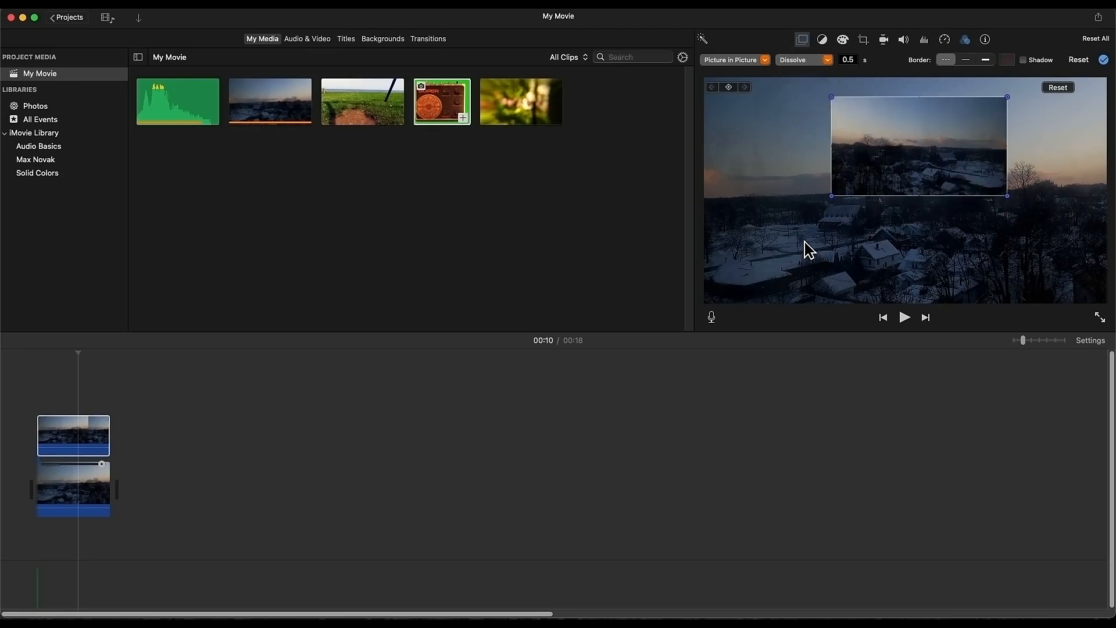
left_click_drag(43, 419, 12, 430)
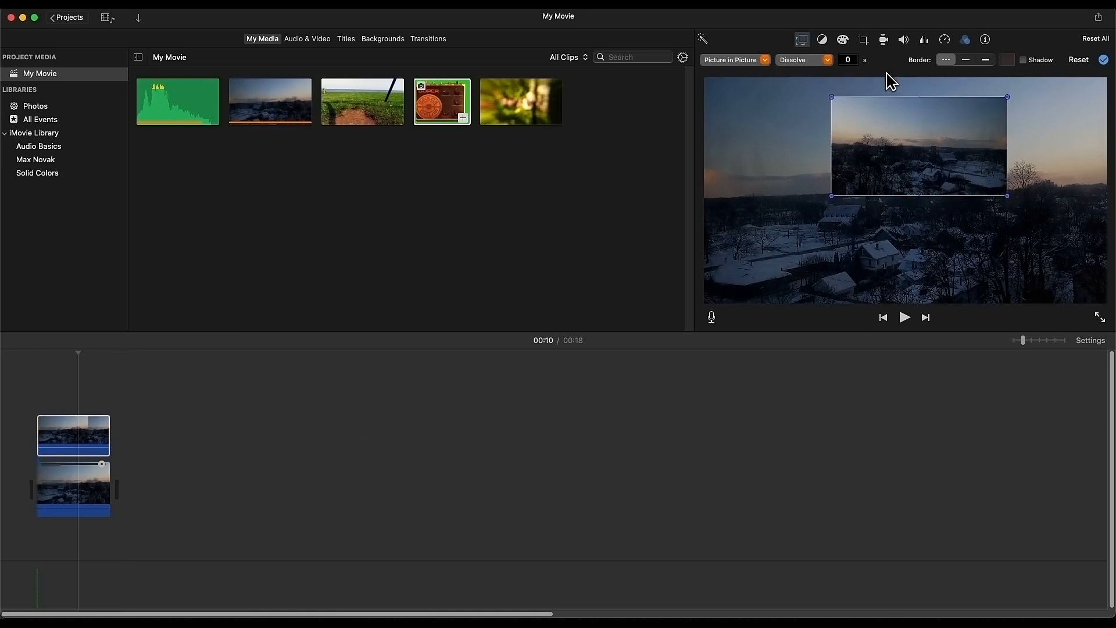
Give the picture-in-picture inset the thickest border and colour it a muted red
left_click(967, 60)
left_click(988, 60)
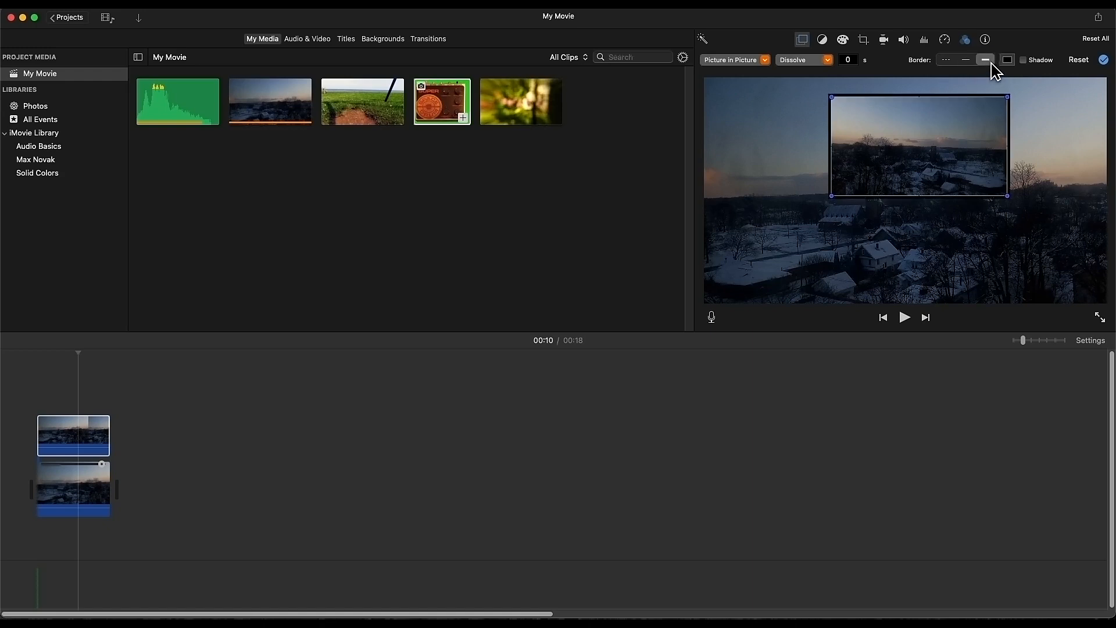
left_click(1010, 60)
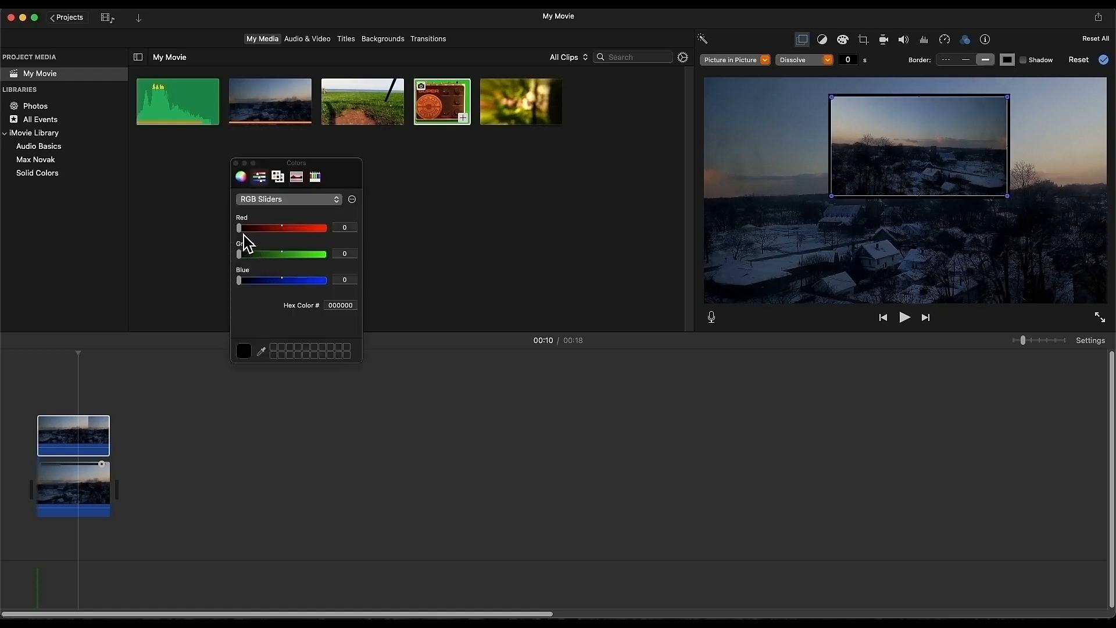
left_click_drag(239, 228, 267, 227)
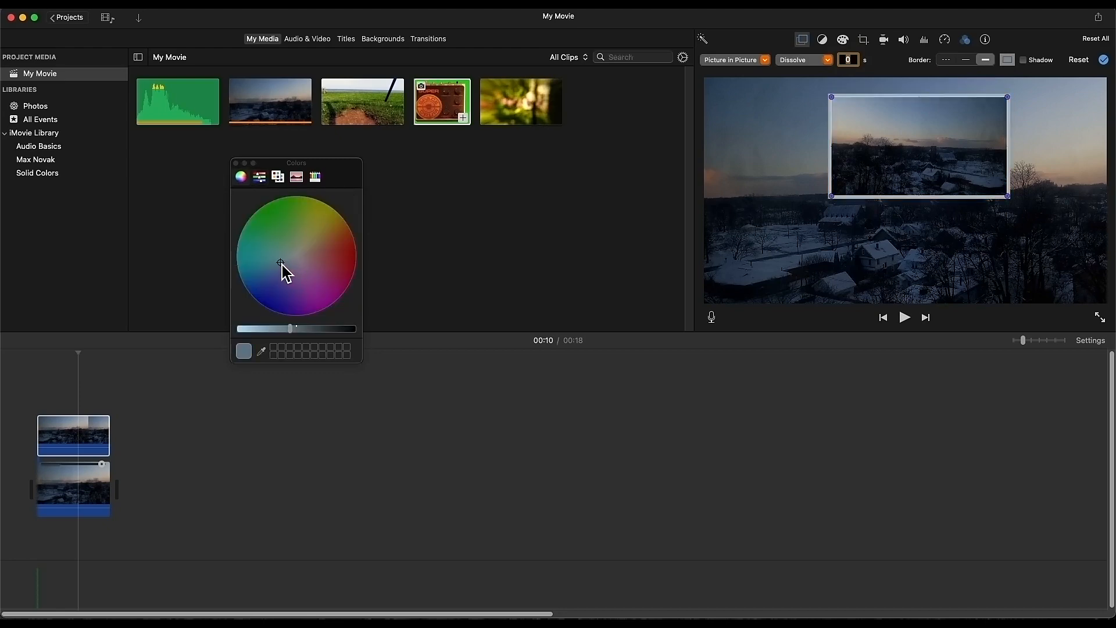
left_click(326, 255)
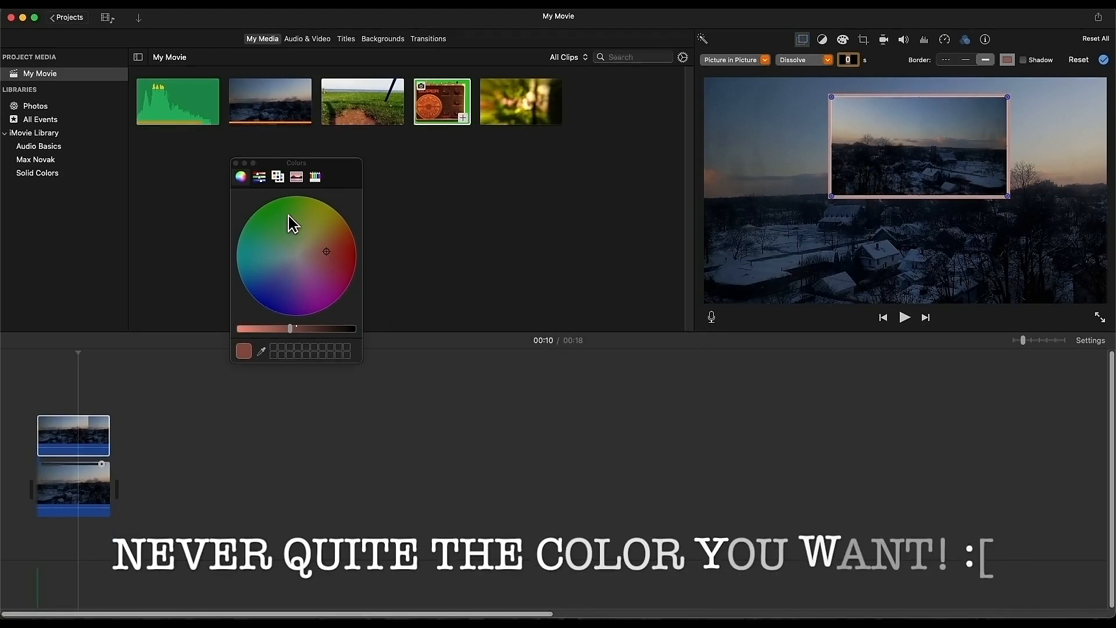
left_click(236, 163)
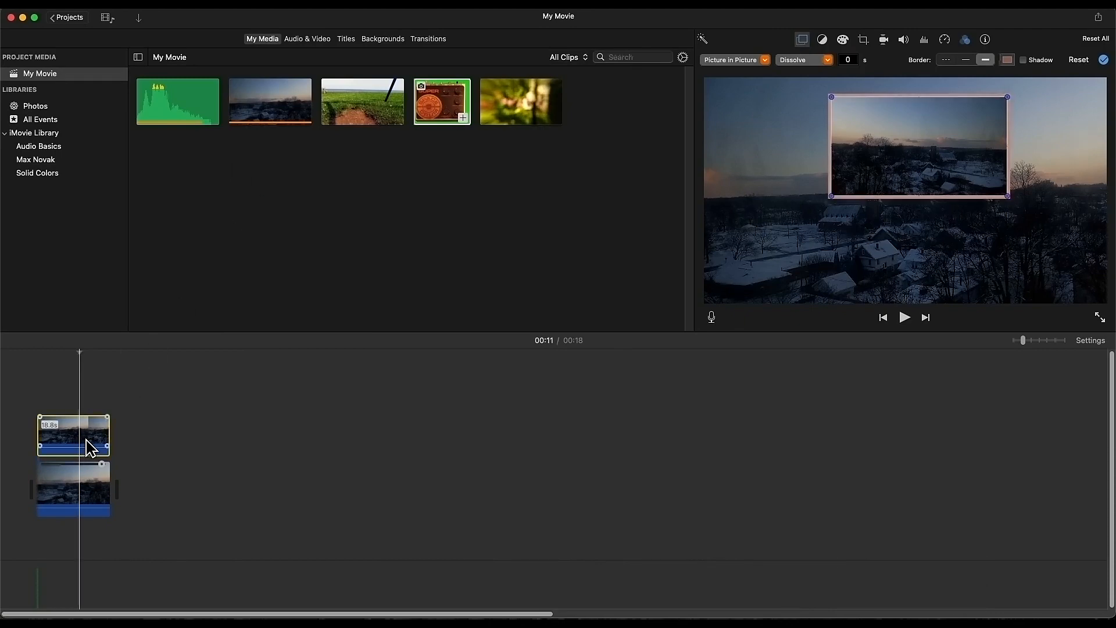
Move the overlay clip into the main track and delete it, leaving only the base clip
left_click_drag(86, 441, 270, 474)
left_click(167, 500)
key("BackSpace")
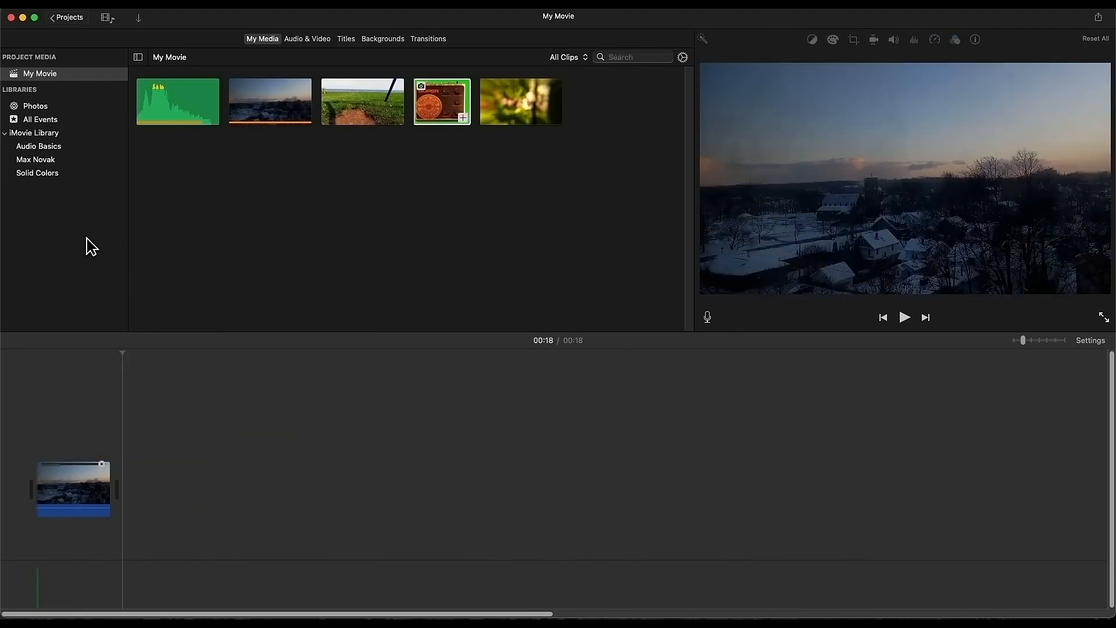
Place the bright red solid colour above the start of the base clip and set its overlay mode to Picture in Picture
left_click(37, 173)
left_click_drag(456, 309, 55, 433)
left_click(55, 436)
left_click(802, 39)
left_click(734, 60)
left_click(734, 113)
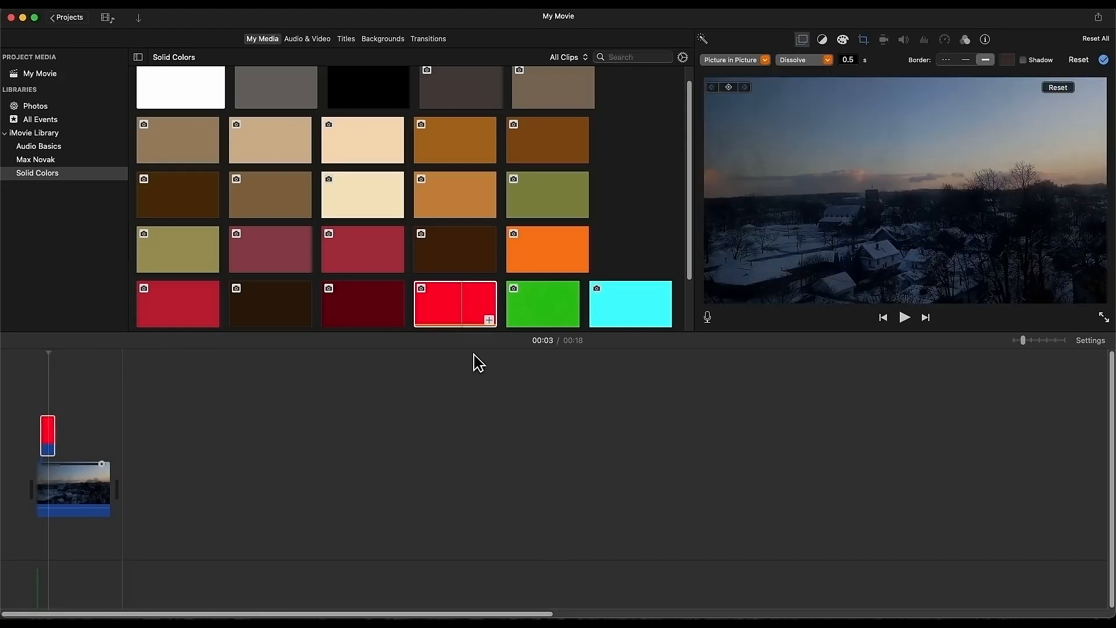